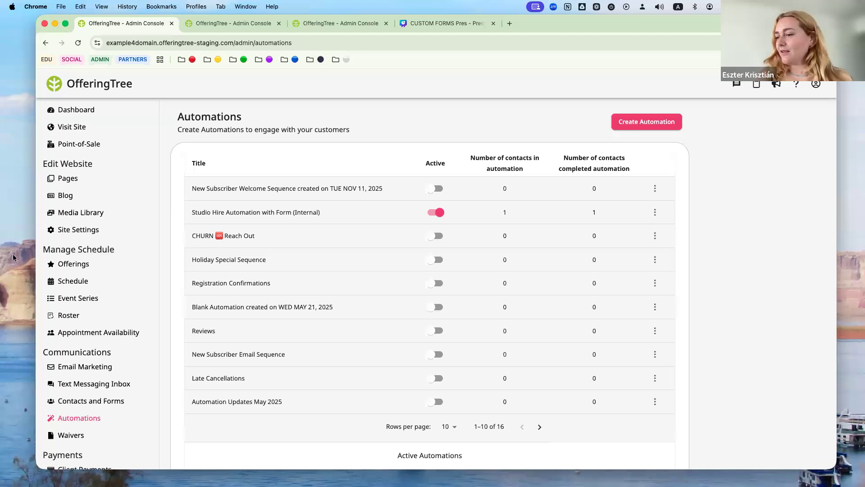
# - Go to Custom Forms under Contacts and Forms and open New Client Form's actions menu
pyautogui.click(81, 400)
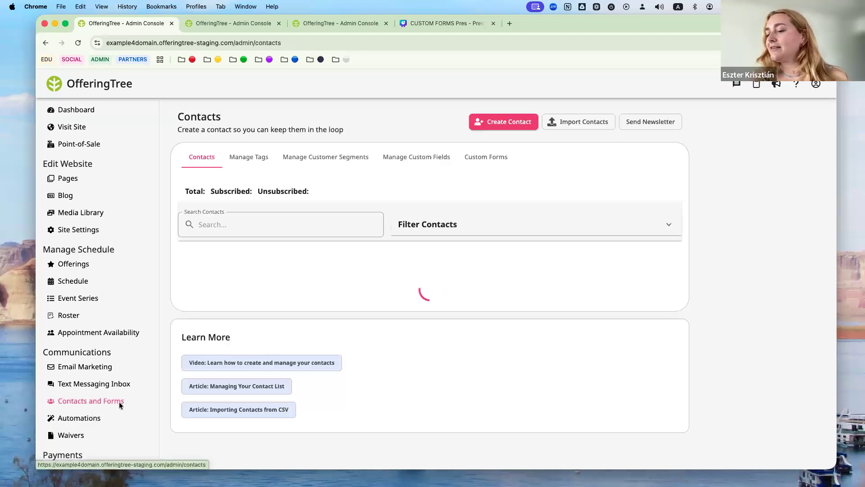
pyautogui.click(489, 161)
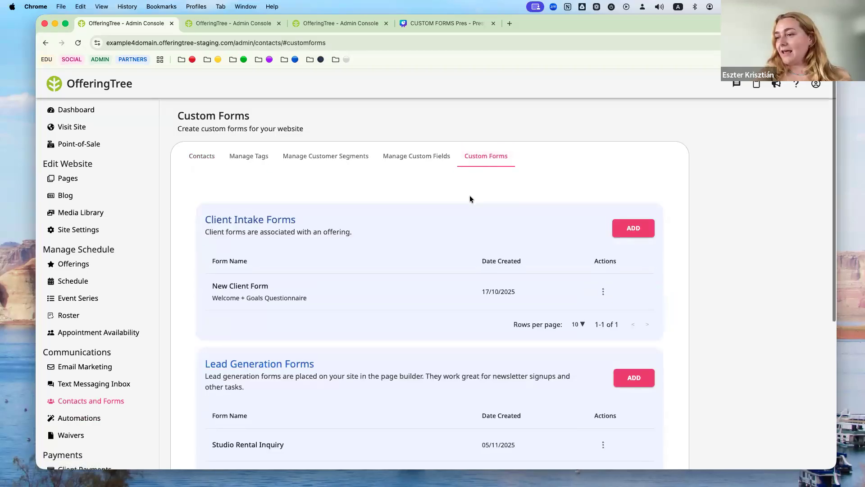
pyautogui.scroll(-3, 469, 197)
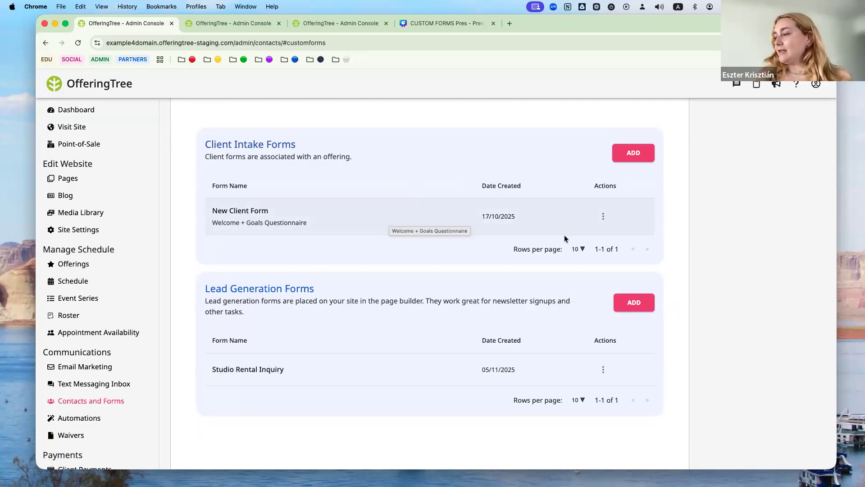
pyautogui.click(603, 216)
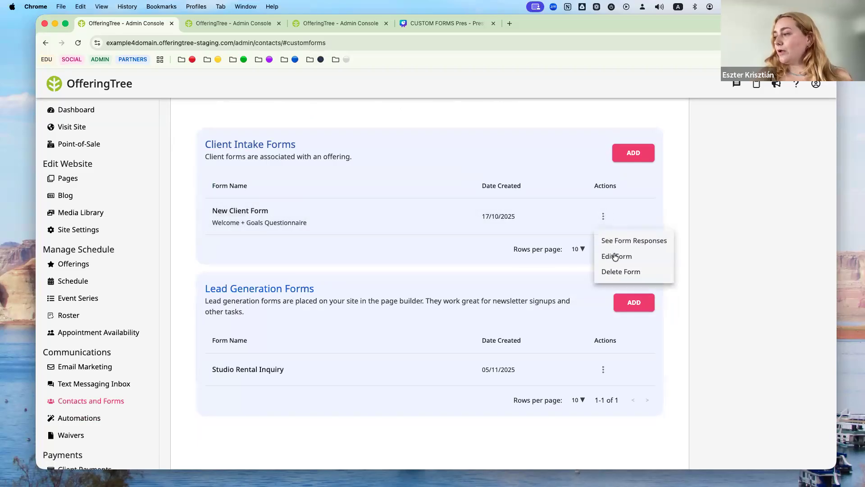
# - Open New Client Form in the editor and scroll through its form fields
pyautogui.click(615, 257)
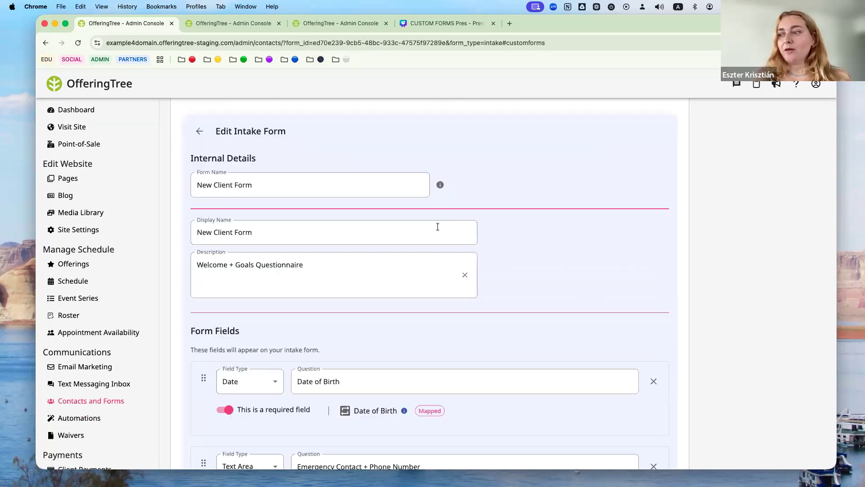
pyautogui.scroll(-2, 438, 226)
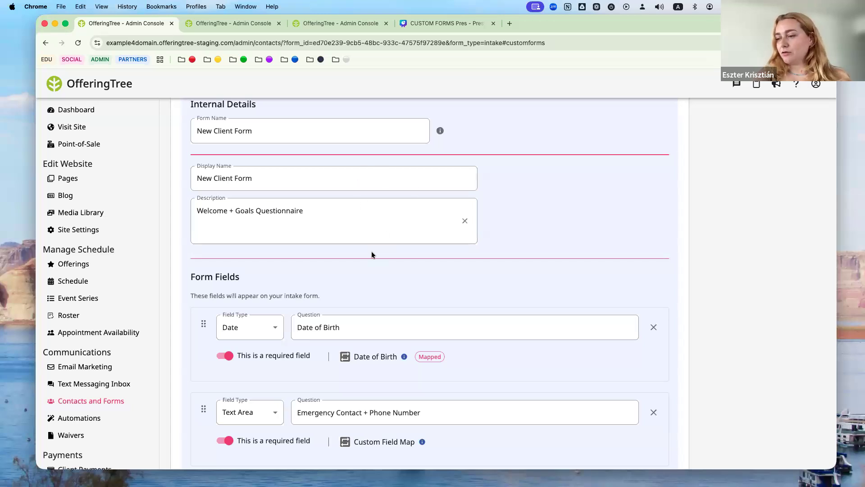
pyautogui.scroll(-3, 371, 254)
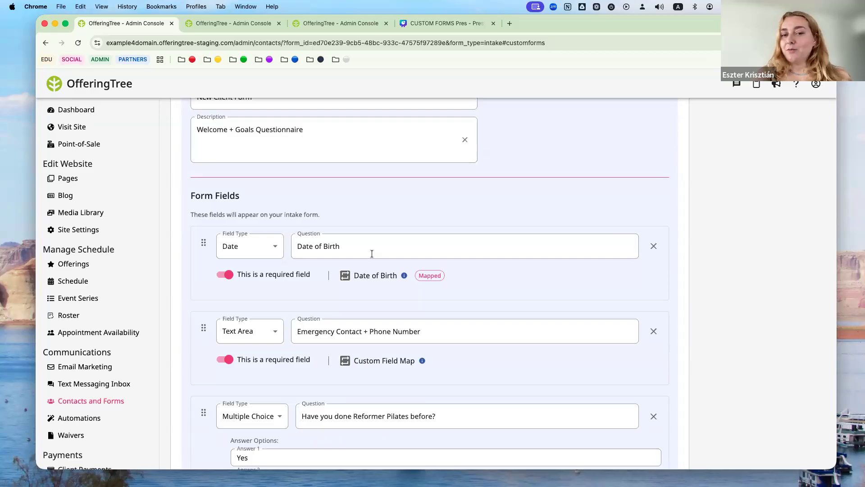
pyautogui.scroll(-1, 371, 254)
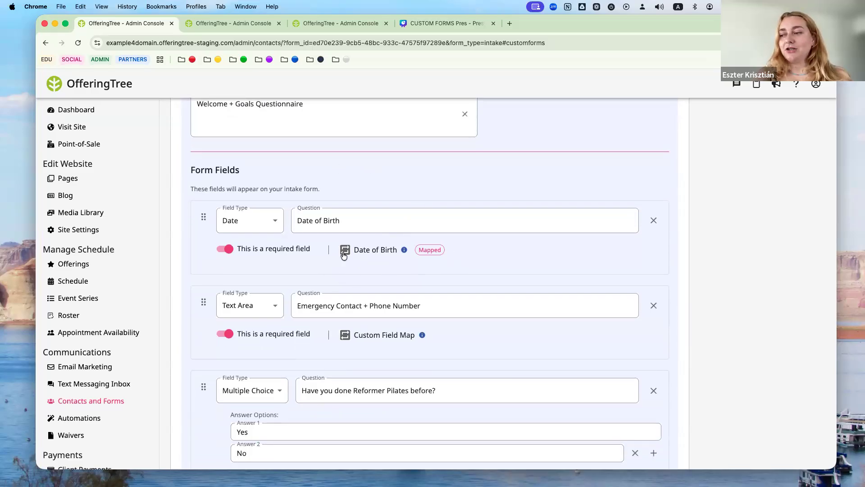
pyautogui.moveTo(373, 255)
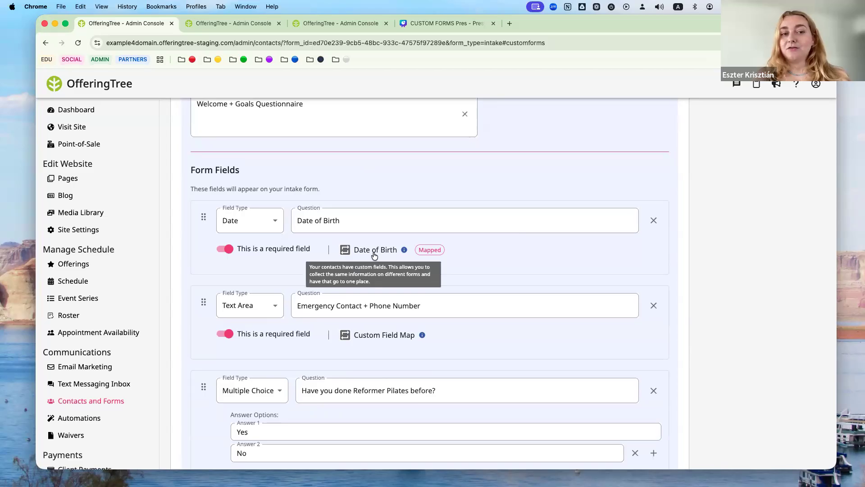
# - Check the Date of Birth field's type options, leaving it set to Date
pyautogui.scroll(8, 409, 177)
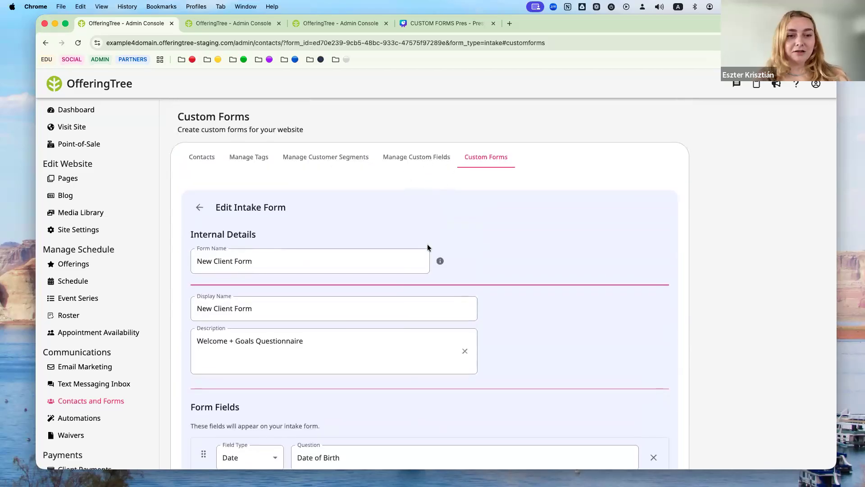
pyautogui.scroll(-5, 426, 246)
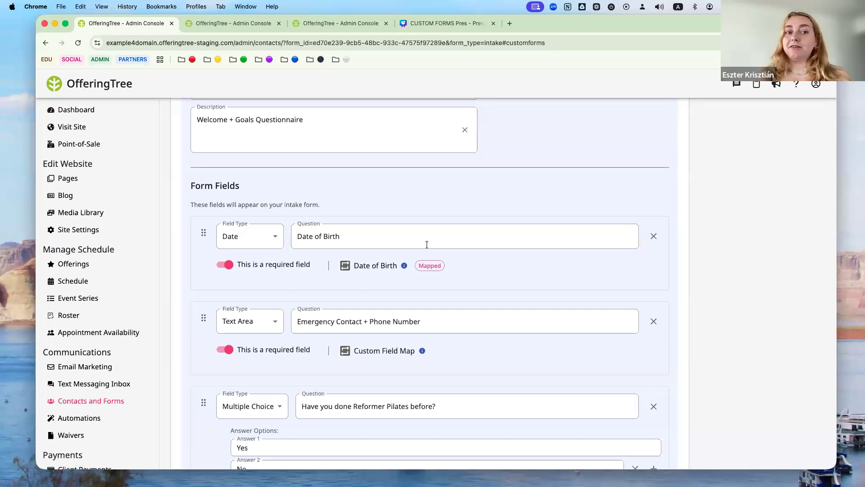
pyautogui.scroll(-3, 487, 284)
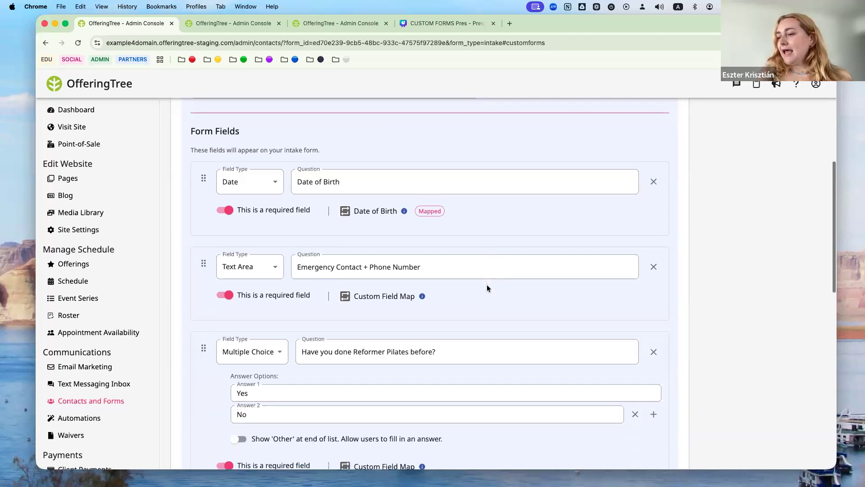
pyautogui.click(277, 180)
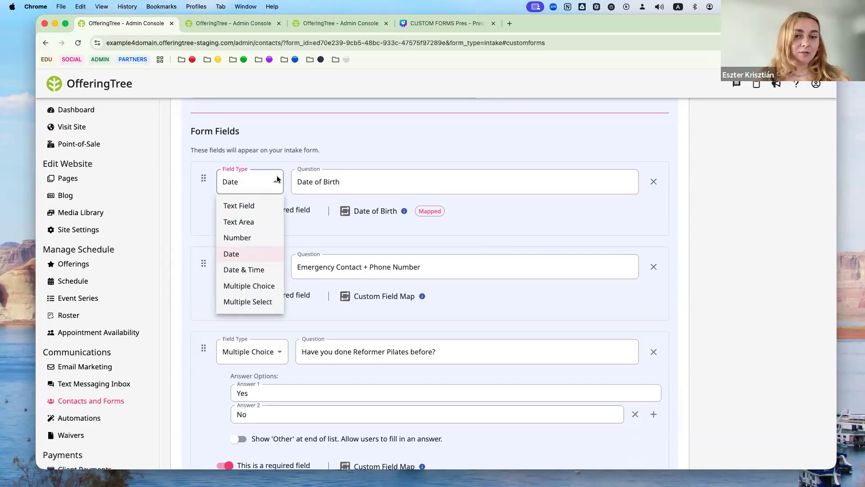
pyautogui.click(364, 155)
pyautogui.scroll(-1, 334, 273)
pyautogui.scroll(-2, 335, 273)
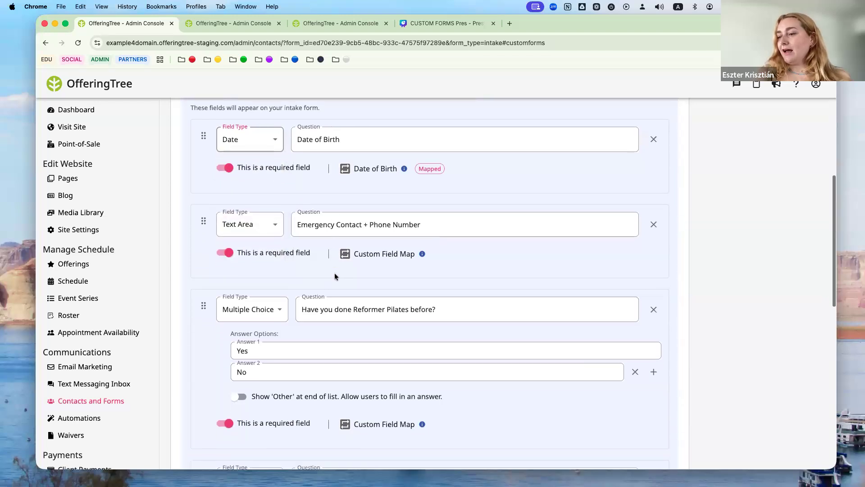
pyautogui.scroll(-1, 334, 275)
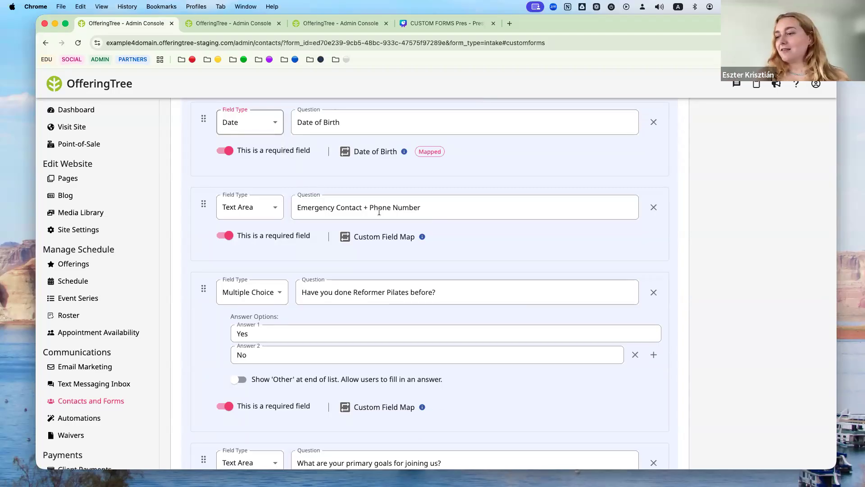
pyautogui.scroll(-3, 379, 212)
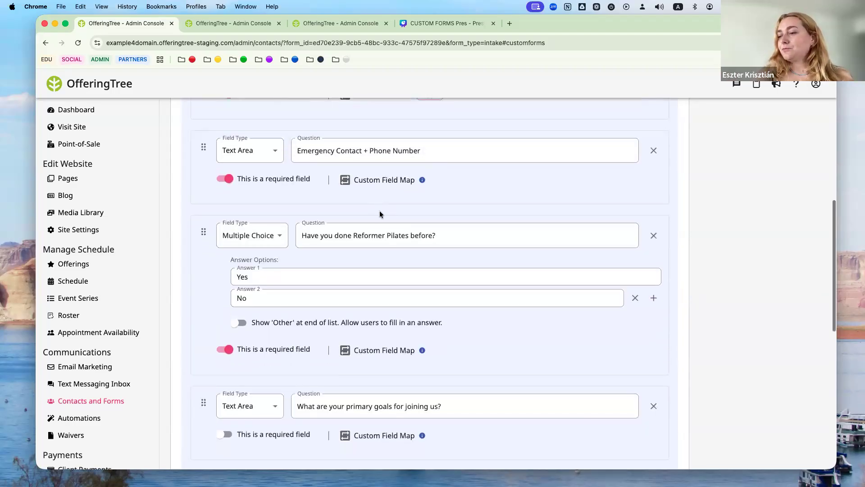
pyautogui.scroll(-1, 315, 244)
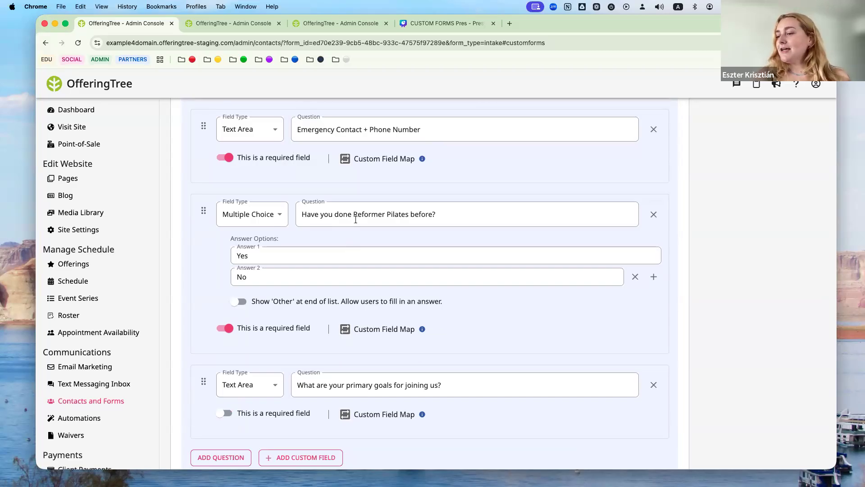
pyautogui.scroll(3, 309, 281)
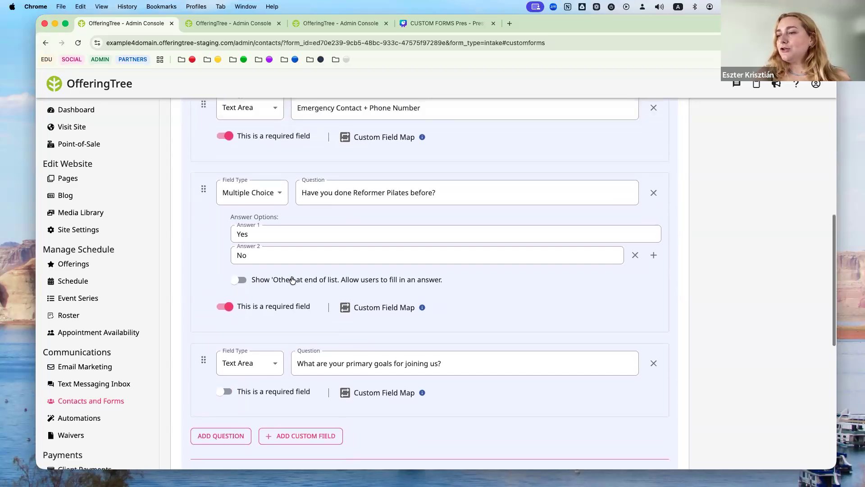
pyautogui.scroll(1, 292, 225)
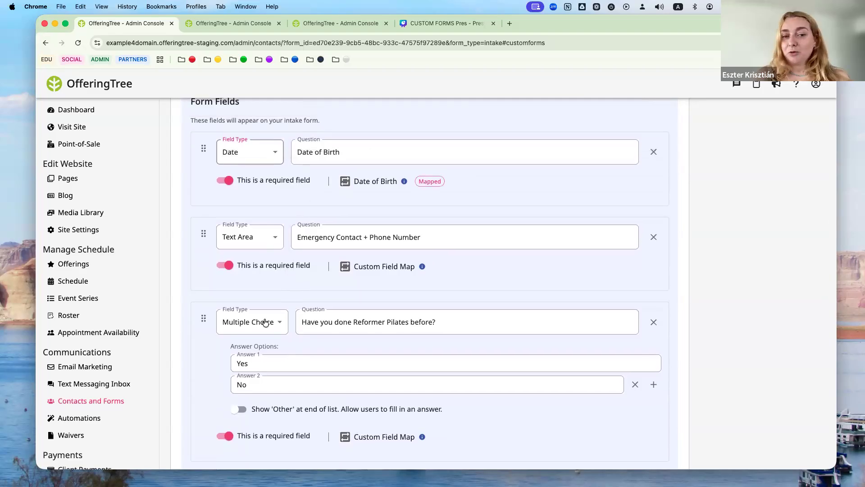
pyautogui.scroll(-2, 265, 321)
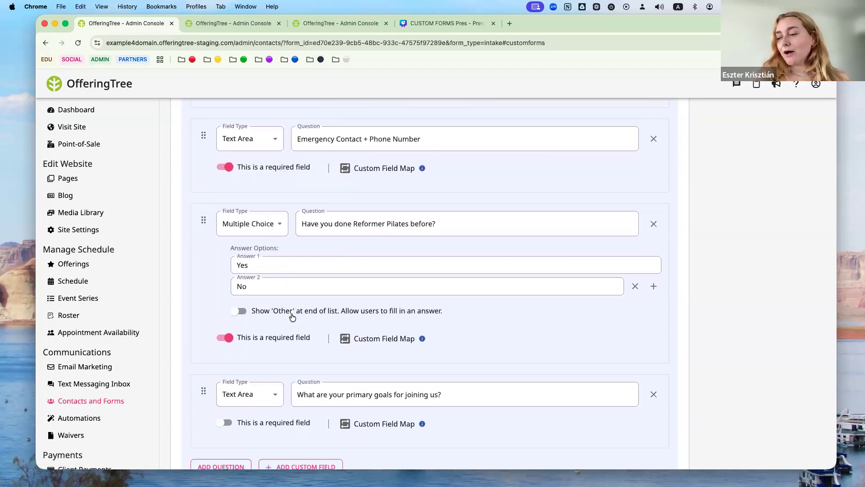
pyautogui.scroll(-1, 292, 315)
pyautogui.scroll(-1, 293, 317)
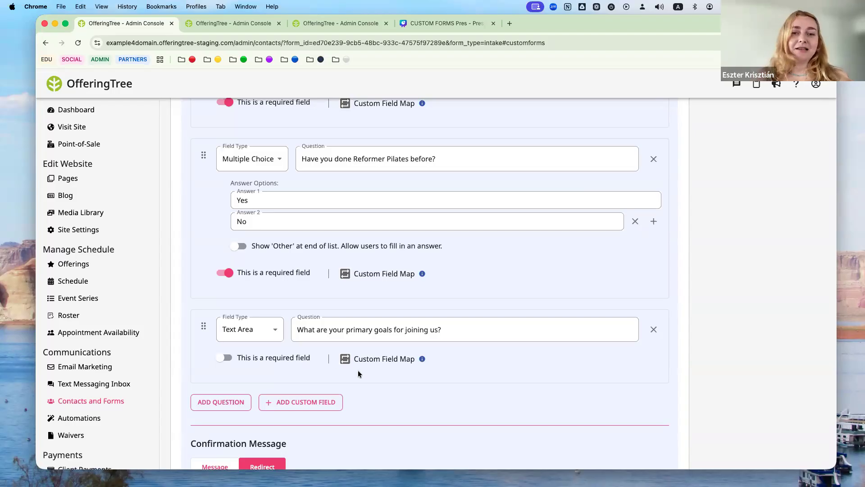
pyautogui.scroll(-5, 358, 373)
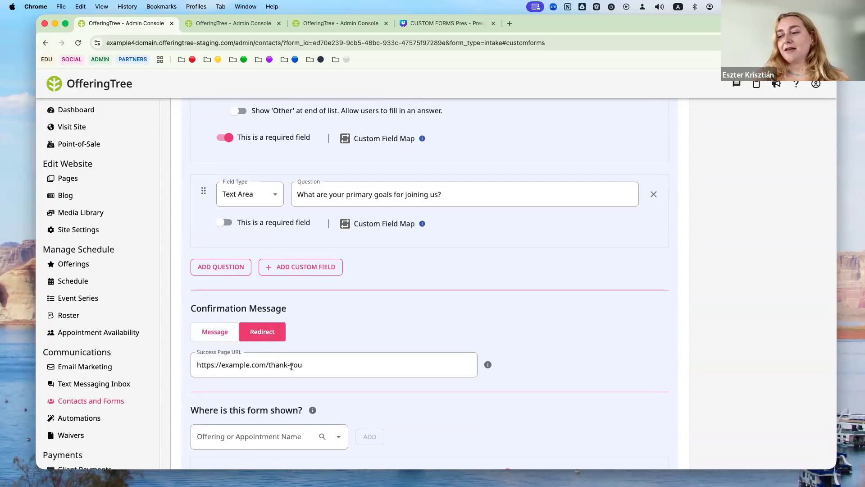
pyautogui.scroll(-1, 291, 366)
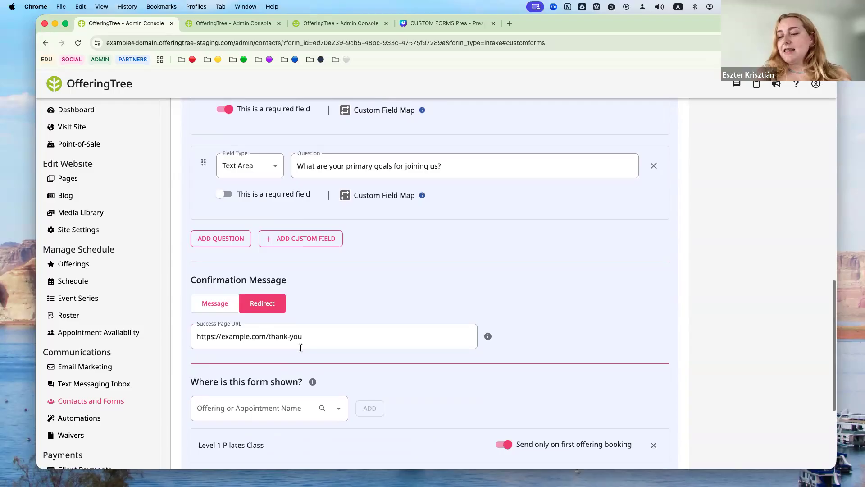
pyautogui.scroll(-2, 299, 347)
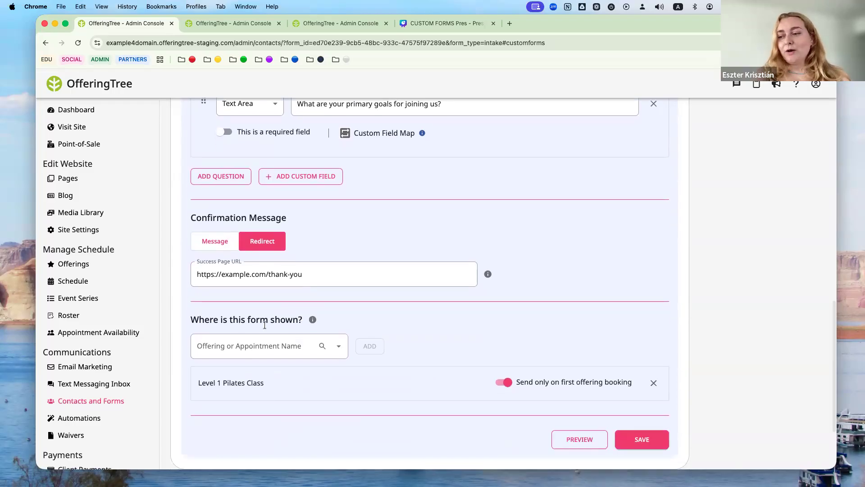
# - Show the New Client Form only on Level 1 Pilates Class bookings, then review the settings
pyautogui.click(284, 350)
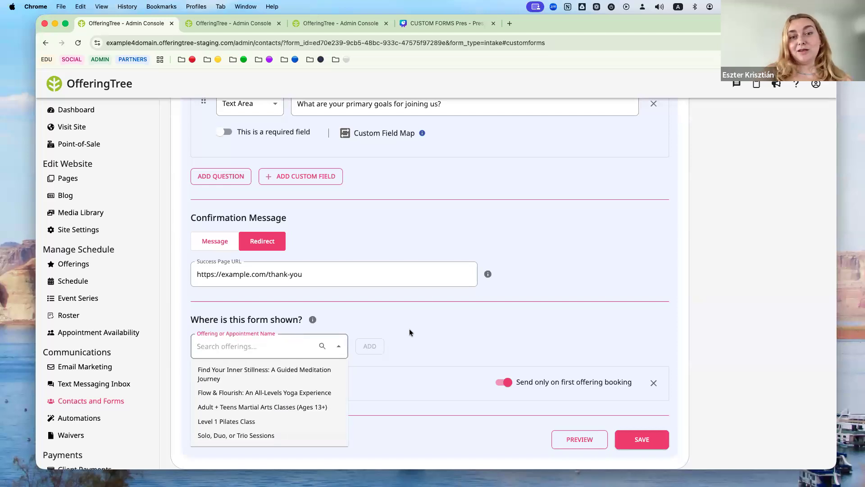
pyautogui.click(266, 421)
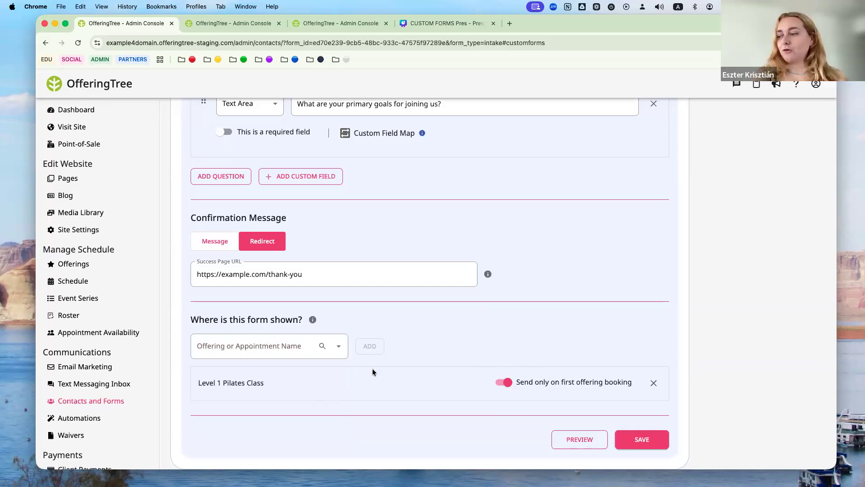
pyautogui.scroll(20, 468, 346)
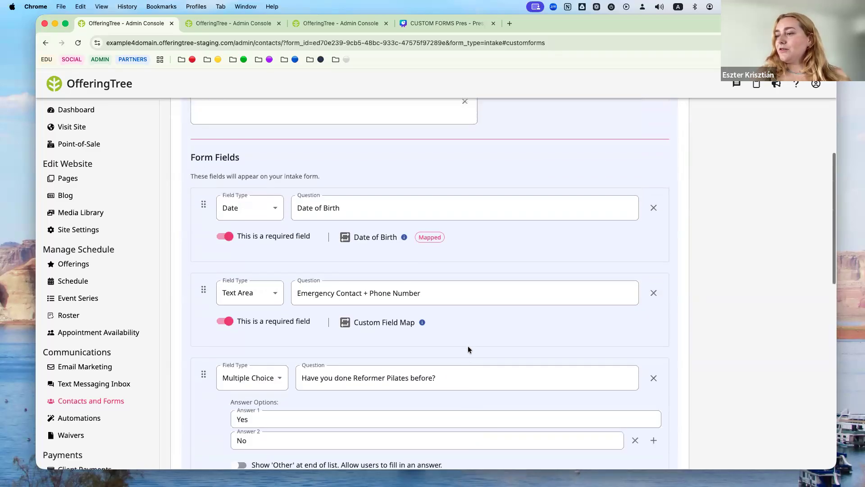
pyautogui.scroll(-10, 468, 345)
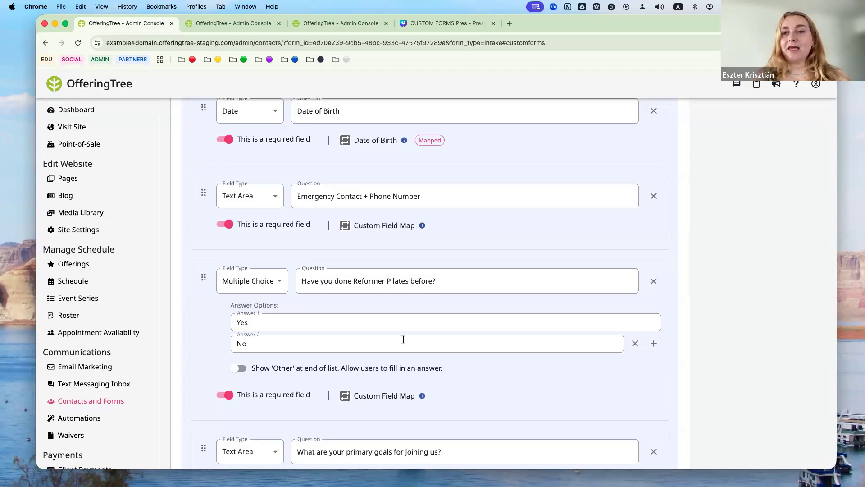
pyautogui.scroll(-10, 396, 335)
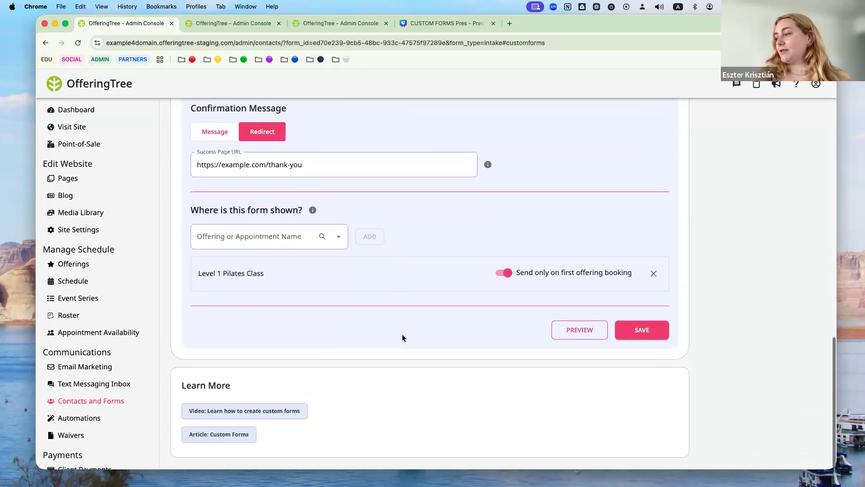
# - Save the intake form and check that New Client Form has no responses yet
pyautogui.click(630, 328)
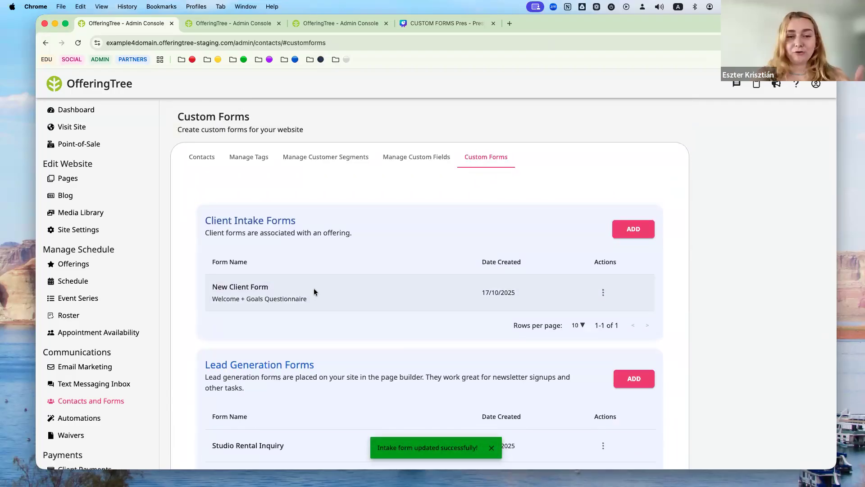
pyautogui.click(604, 293)
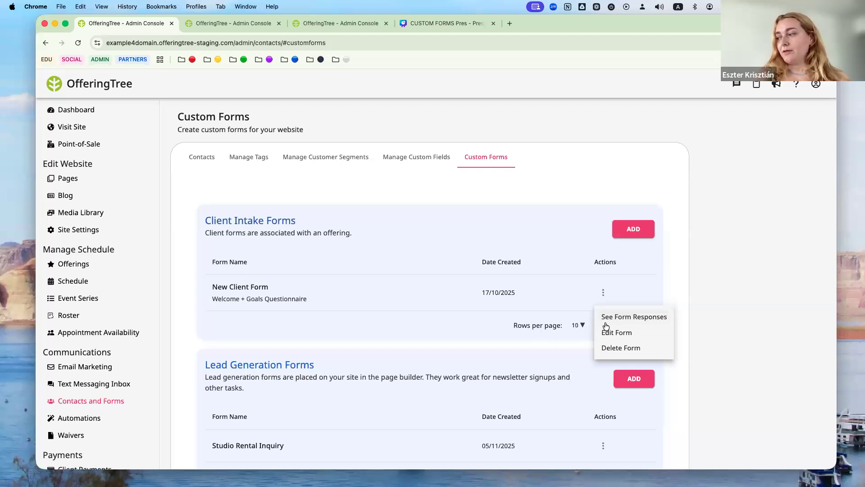
pyautogui.click(617, 316)
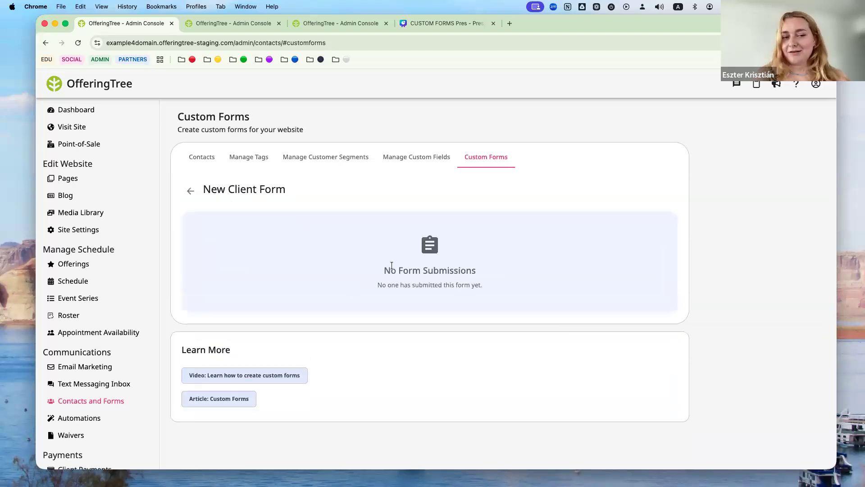
pyautogui.click(188, 189)
# - Review the Custom Forms list and open the Studio Rental Inquiry row's actions menu
pyautogui.scroll(-3, 404, 301)
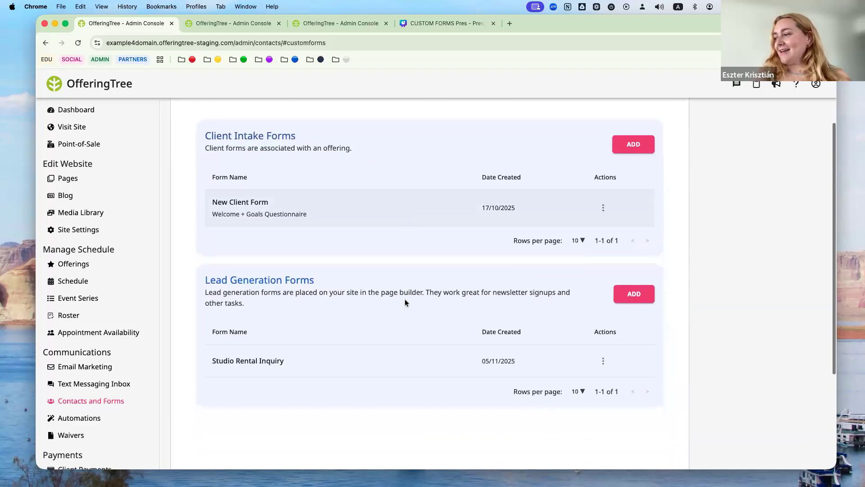
pyautogui.click(604, 208)
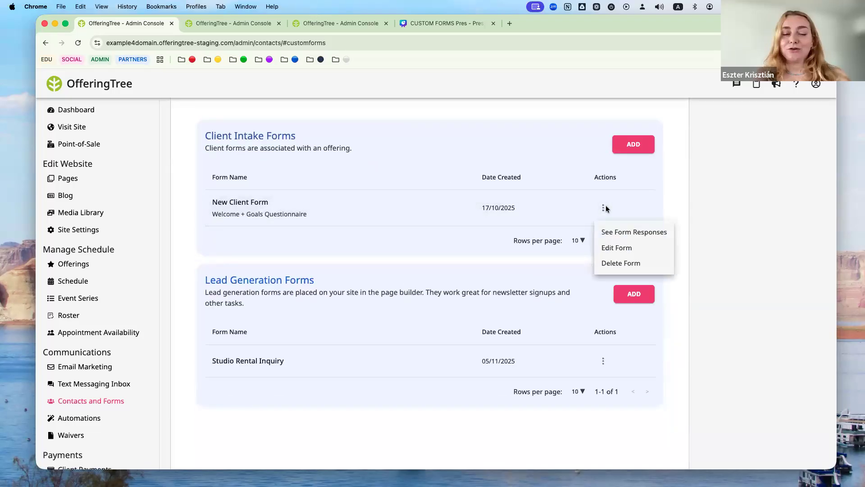
pyautogui.click(607, 173)
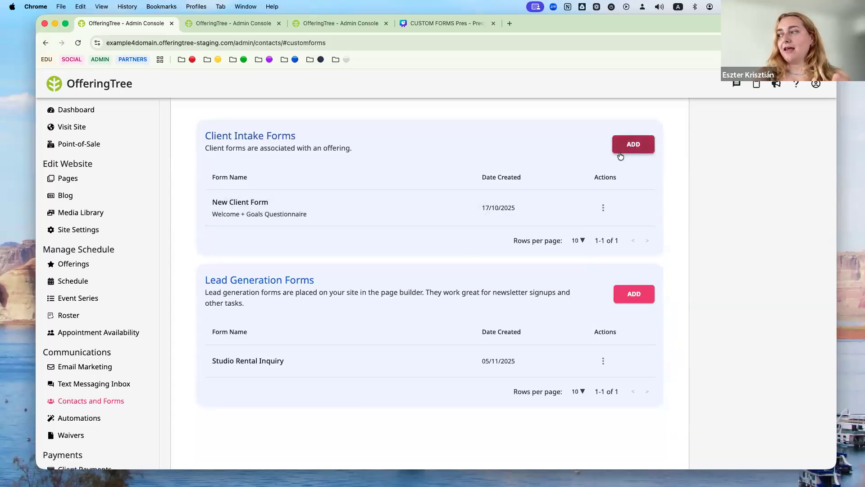
pyautogui.scroll(-4, 498, 283)
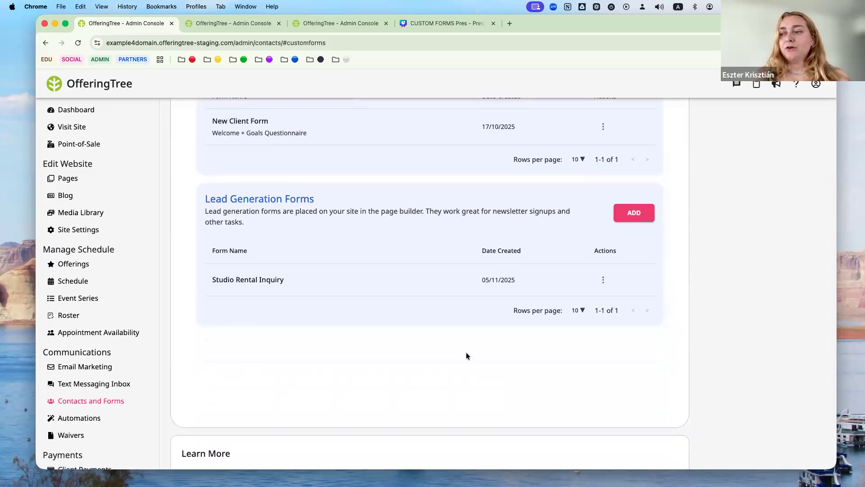
pyautogui.scroll(4, 467, 355)
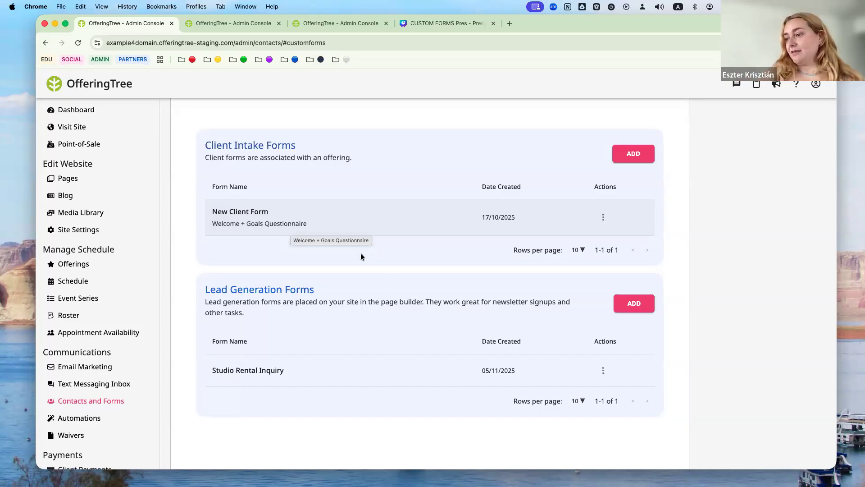
pyautogui.scroll(-3, 387, 279)
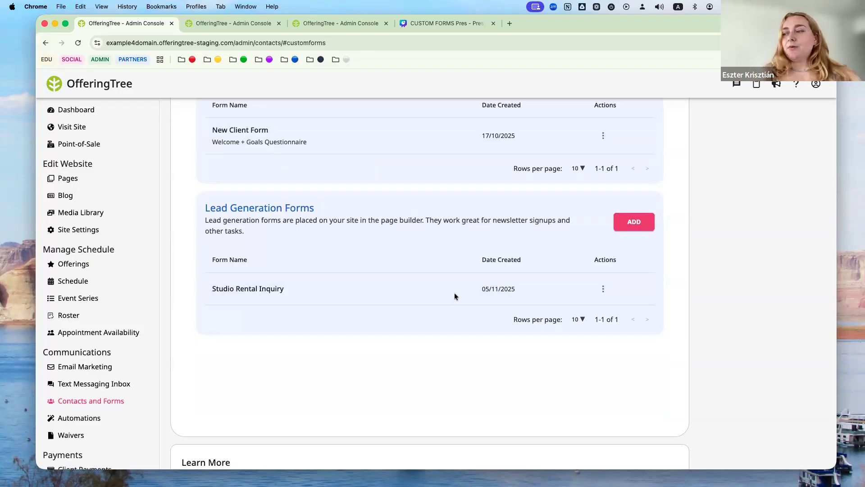
pyautogui.click(604, 288)
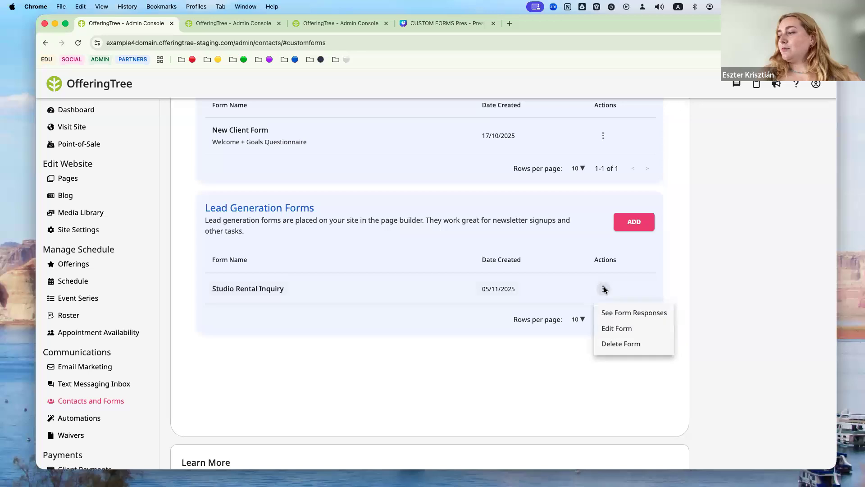
# - Open Studio Rental Inquiry in the lead form editor and scroll through all its fields
pyautogui.click(616, 328)
pyautogui.scroll(4, 430, 248)
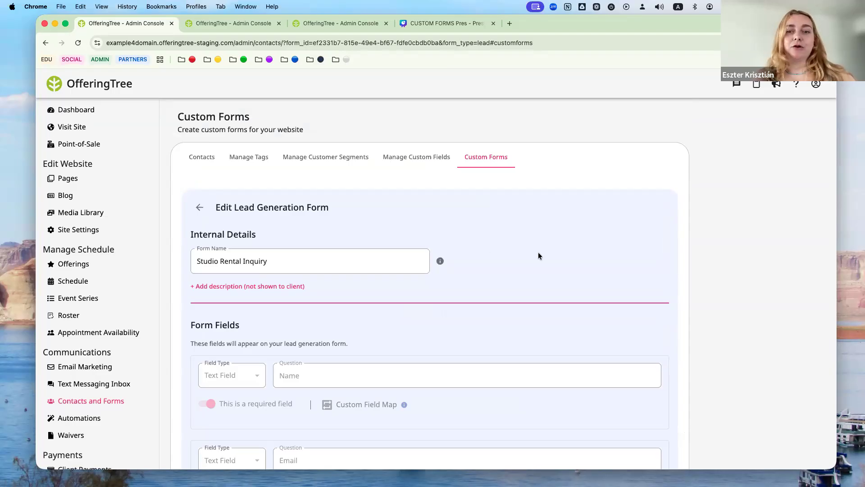
pyautogui.scroll(-2, 538, 254)
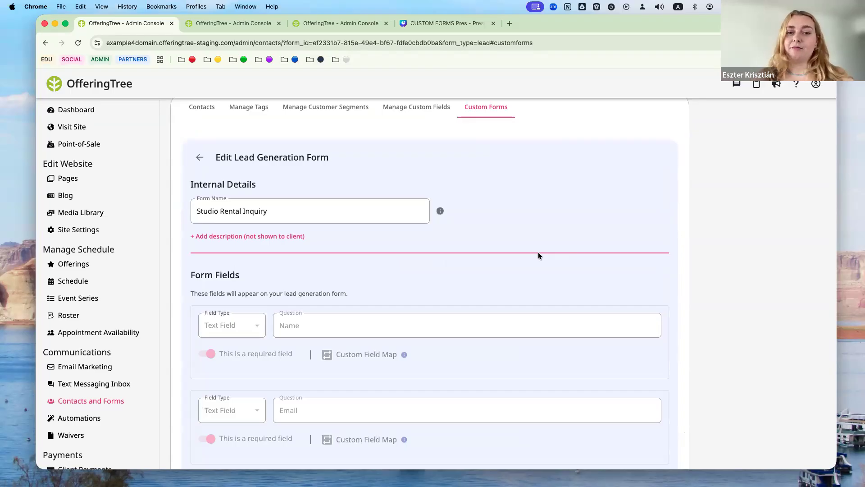
pyautogui.scroll(-1, 538, 255)
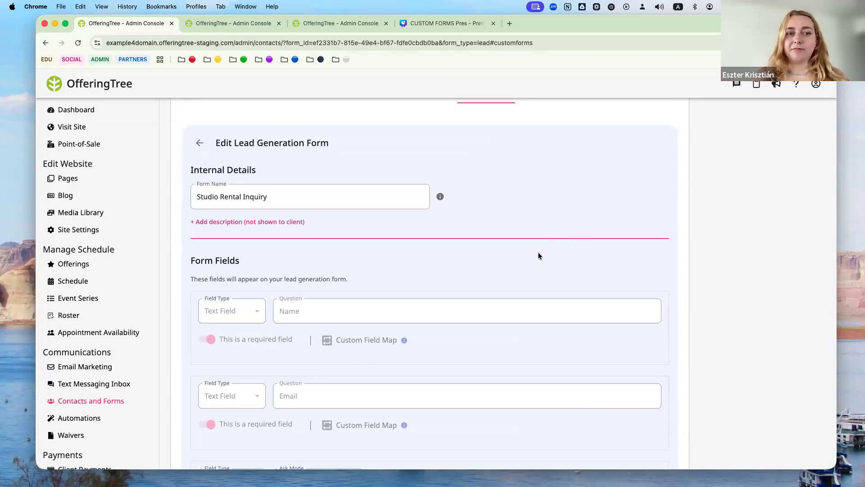
pyautogui.scroll(-4, 538, 256)
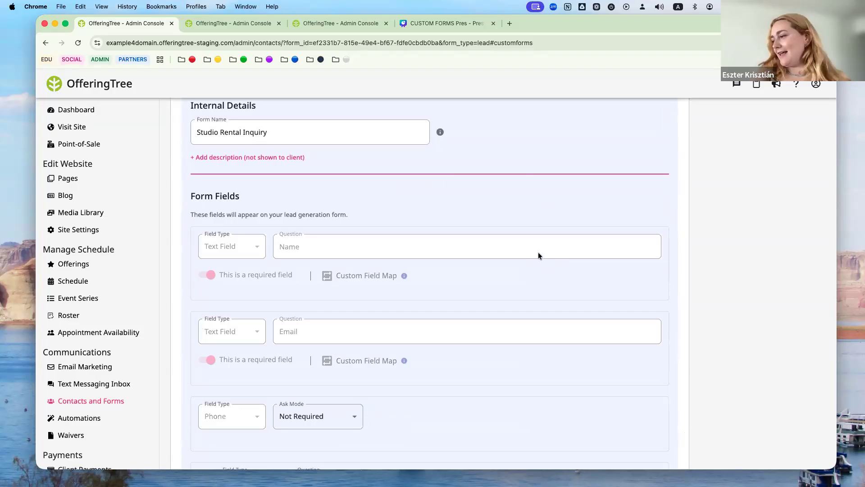
pyautogui.scroll(-7, 538, 256)
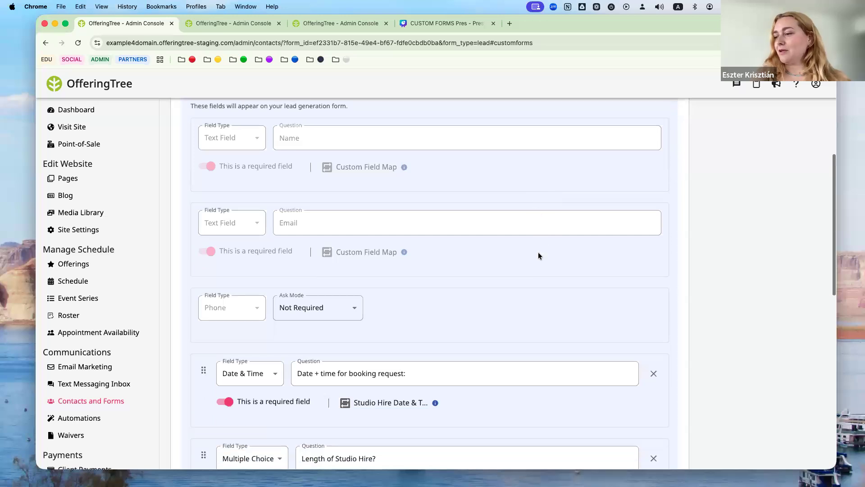
pyautogui.scroll(-3, 538, 255)
pyautogui.scroll(-1, 538, 255)
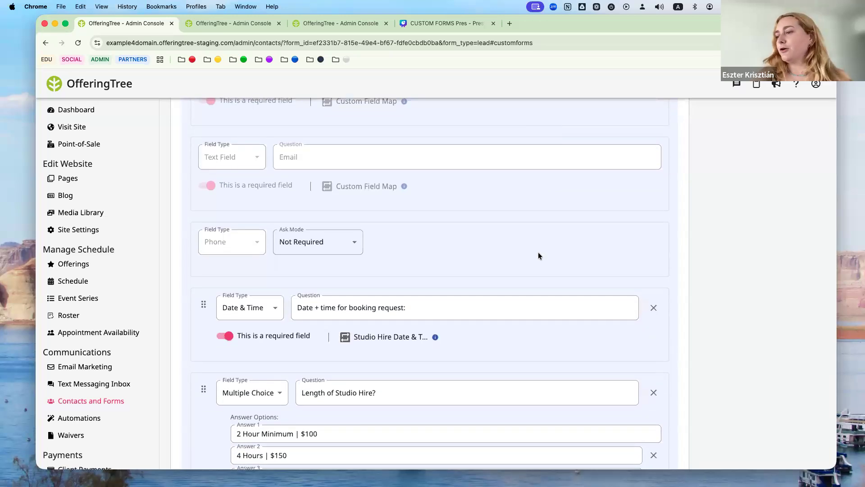
pyautogui.scroll(7, 537, 255)
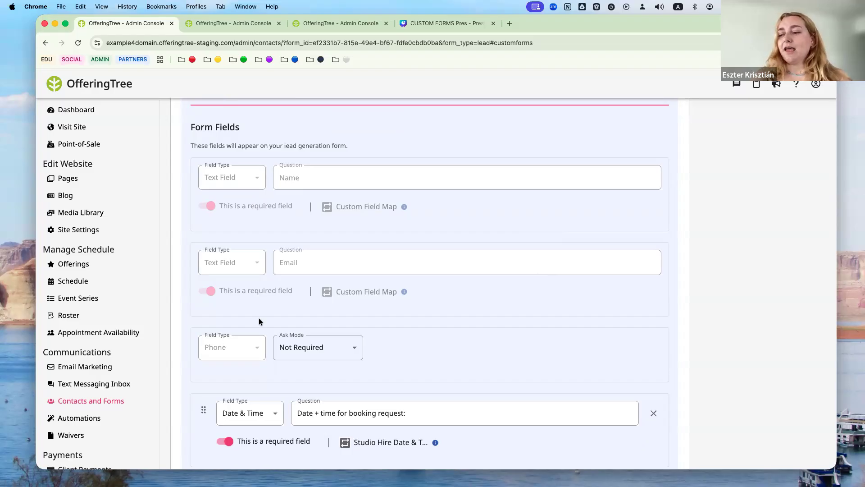
# - Keep the phone field Not Required and the date question as Date & Time
pyautogui.scroll(-3, 259, 317)
pyautogui.click(310, 287)
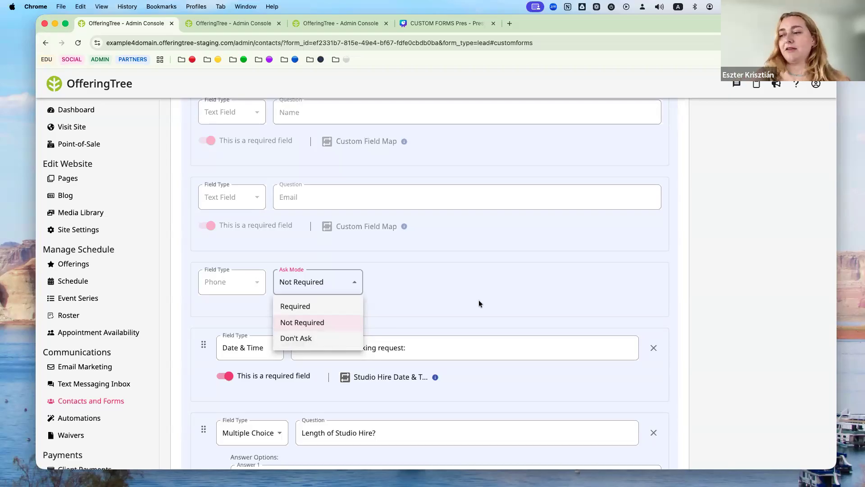
pyautogui.click(430, 299)
pyautogui.scroll(-5, 427, 297)
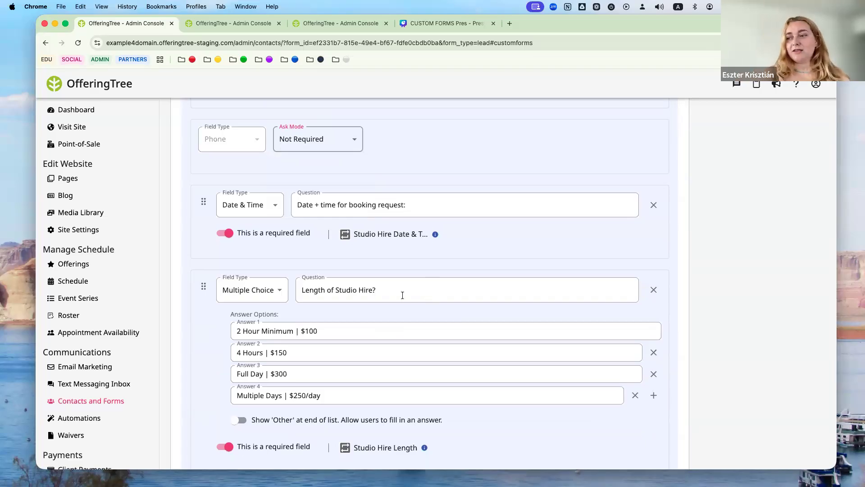
pyautogui.click(266, 205)
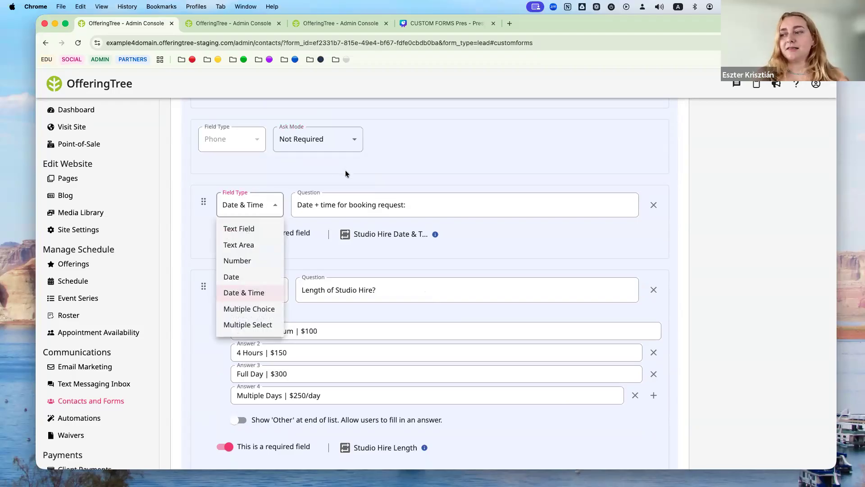
pyautogui.click(332, 232)
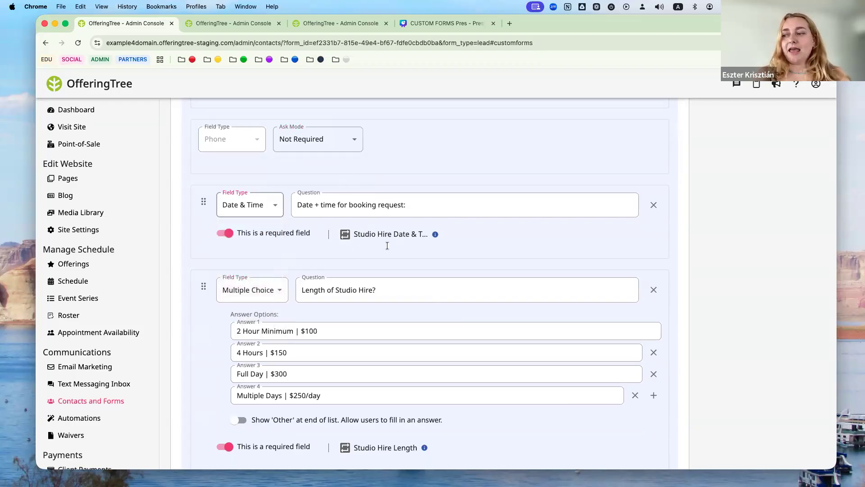
pyautogui.moveTo(416, 242)
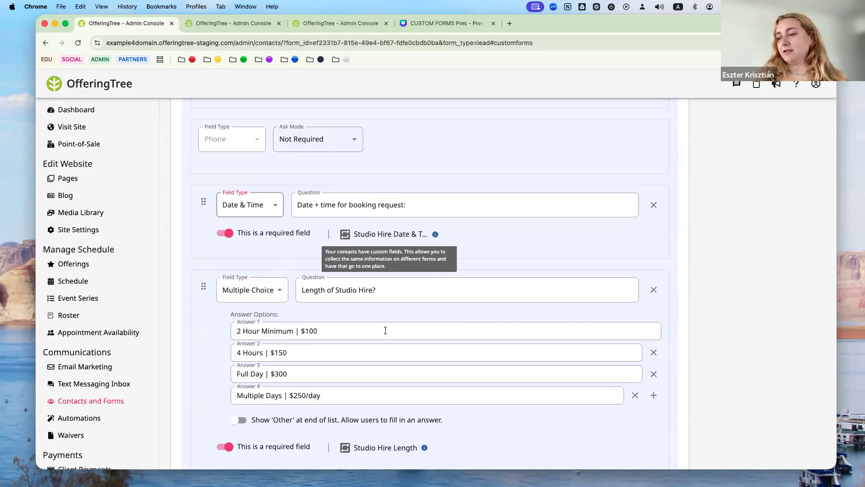
# - Review the Length of Studio Hire answers, including 2 Hour Minimum | $100, and add a new question
pyautogui.scroll(-3, 386, 331)
pyautogui.scroll(1, 357, 201)
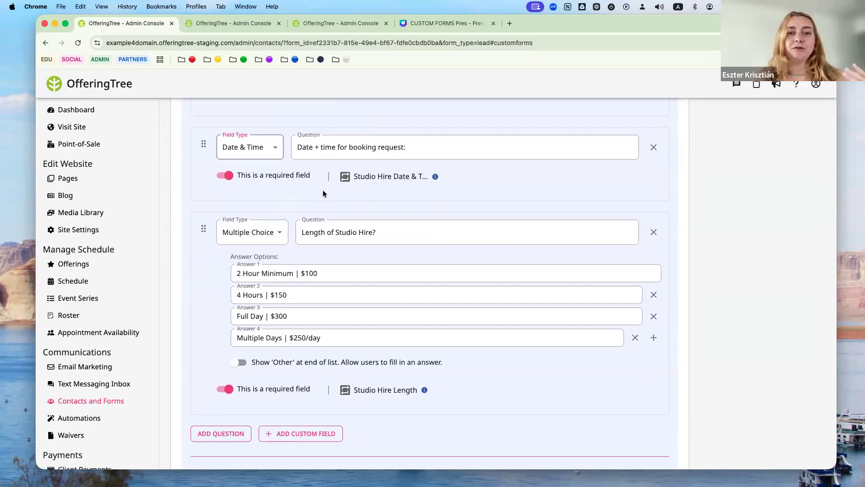
pyautogui.scroll(-2, 321, 201)
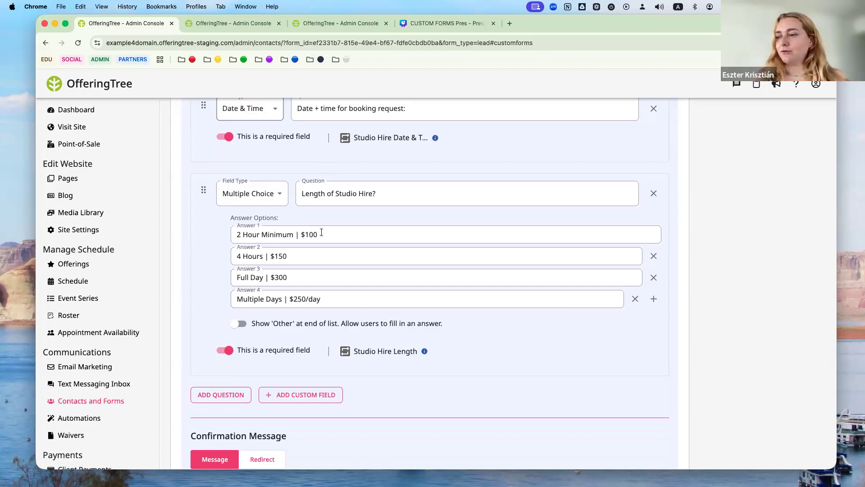
pyautogui.click(343, 234)
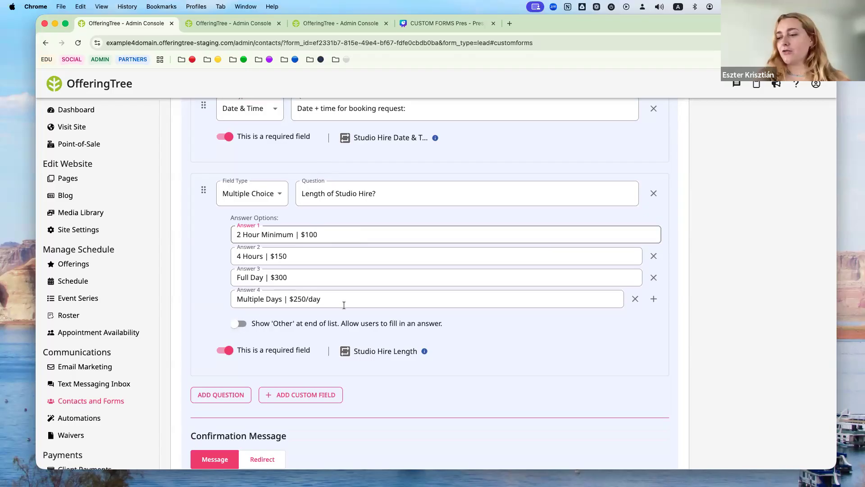
pyautogui.scroll(-2, 344, 305)
pyautogui.scroll(2, 270, 270)
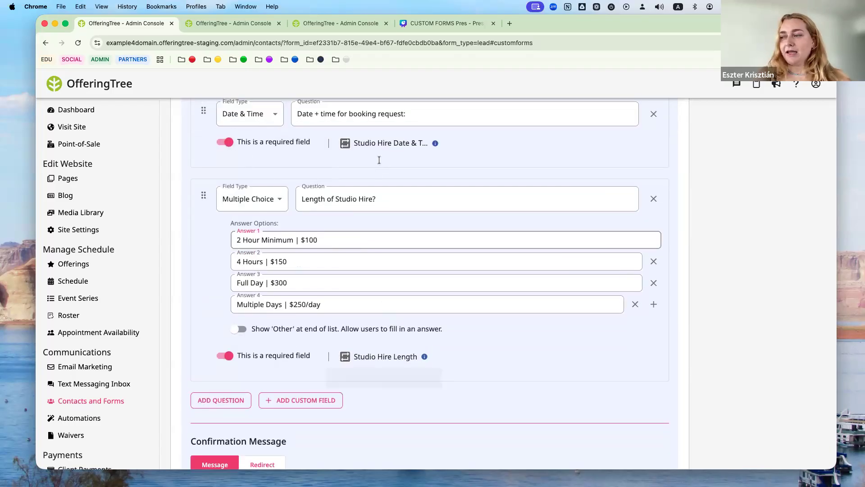
pyautogui.moveTo(367, 358)
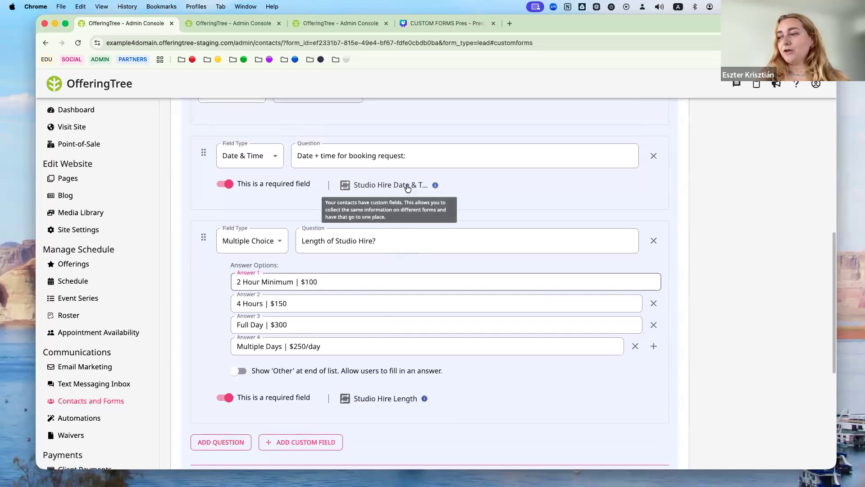
pyautogui.scroll(-5, 349, 297)
pyautogui.scroll(1, 341, 297)
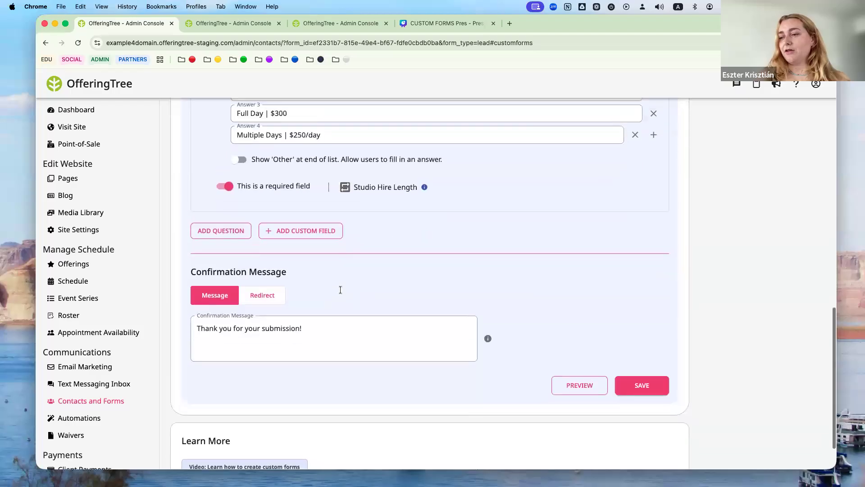
pyautogui.click(231, 235)
# - Look at custom field mapping for the new question, then delete the blank question
pyautogui.moveTo(378, 282)
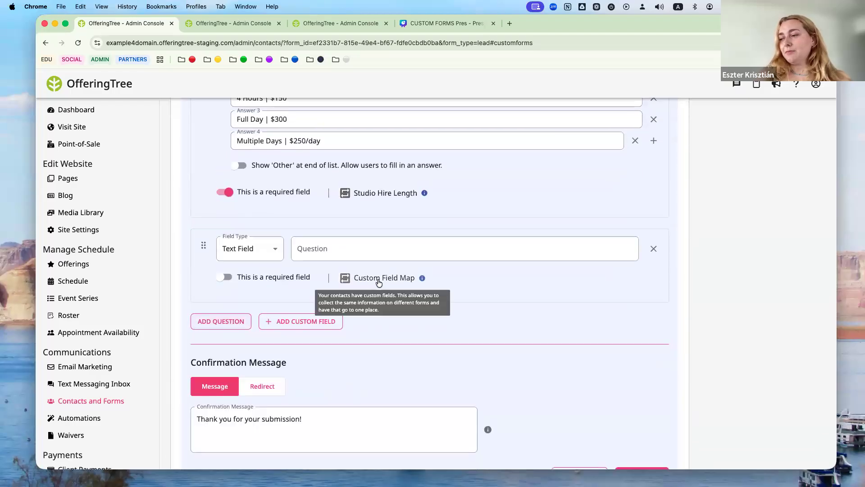
pyautogui.click(379, 283)
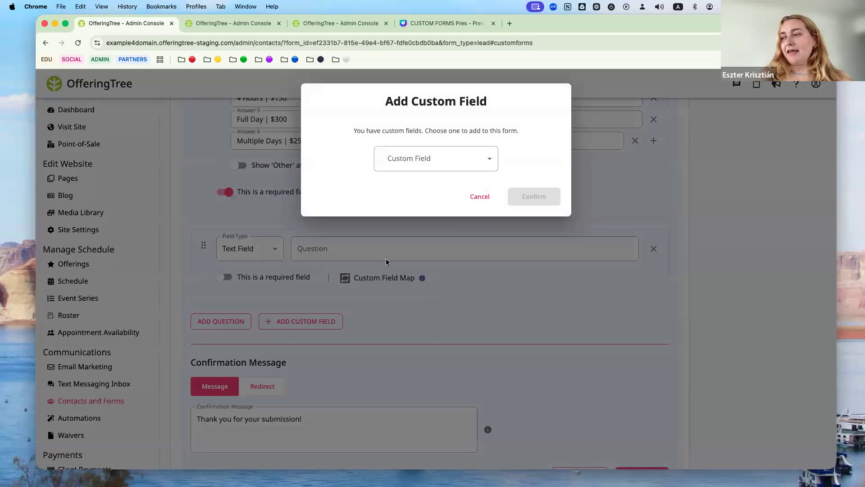
pyautogui.click(481, 155)
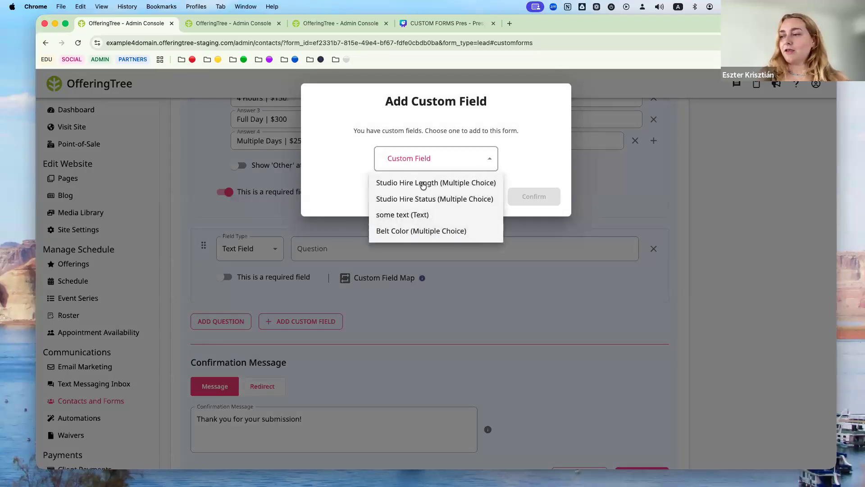
pyautogui.click(537, 153)
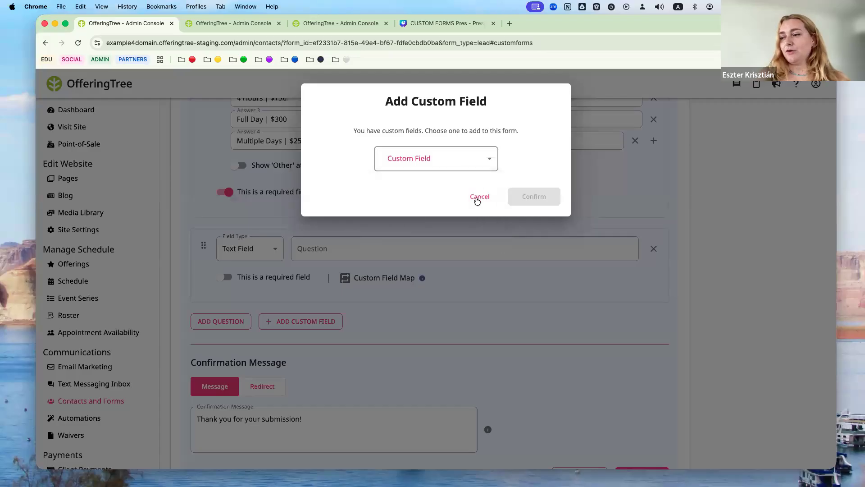
pyautogui.click(477, 196)
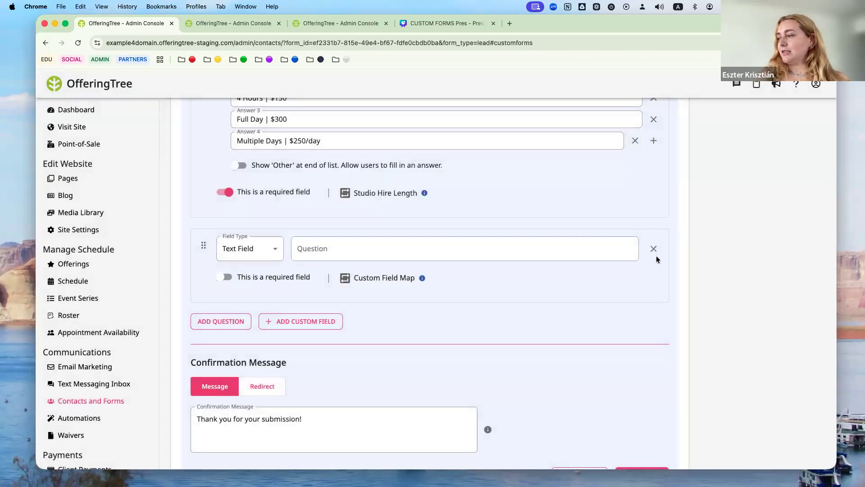
pyautogui.click(651, 249)
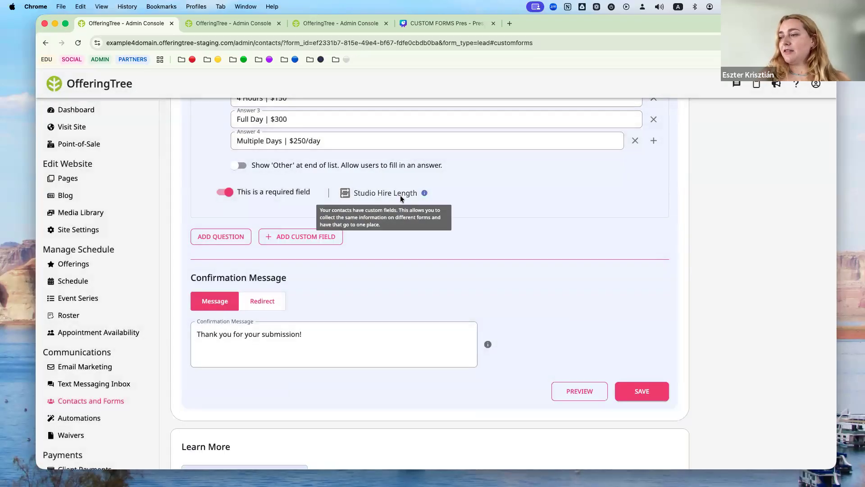
# - Map the two questions to Studio Hire Length and Studio Hire Date & Time; set confirmation to Redirect
pyautogui.click(402, 198)
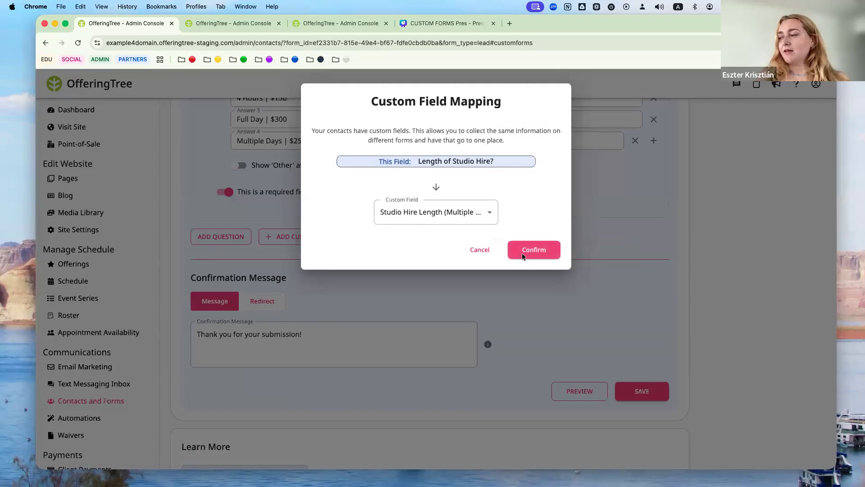
pyautogui.click(533, 250)
pyautogui.scroll(5, 483, 217)
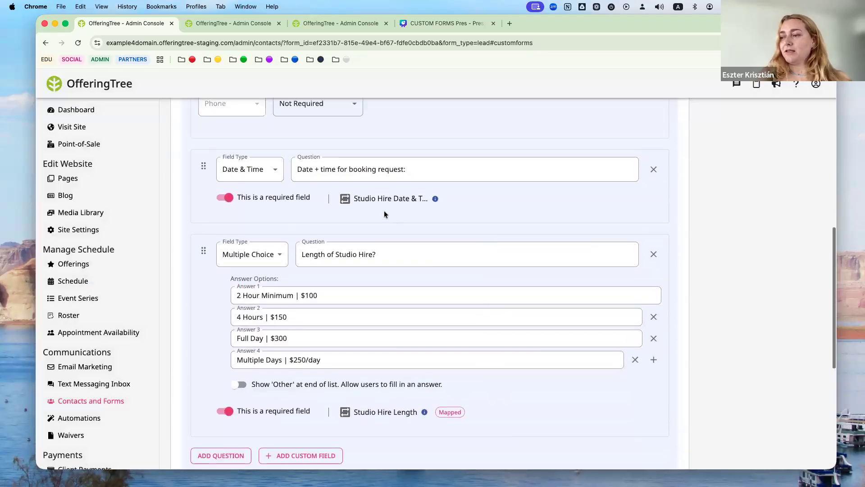
pyautogui.click(382, 201)
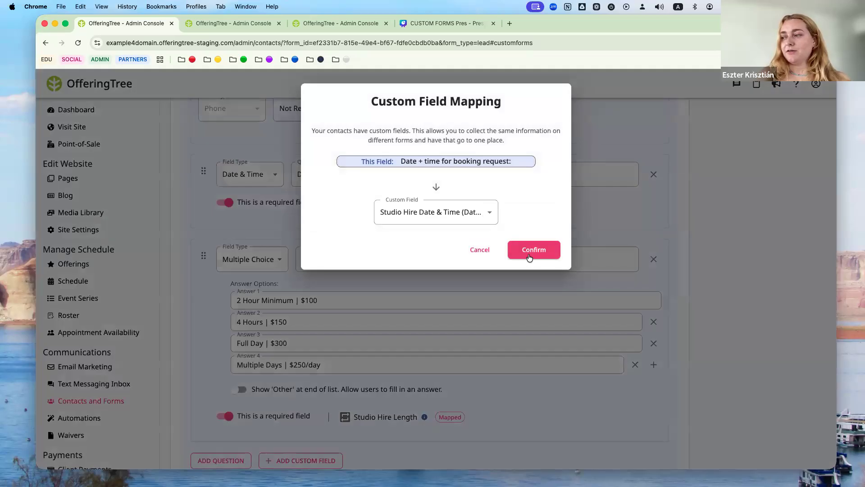
pyautogui.click(530, 252)
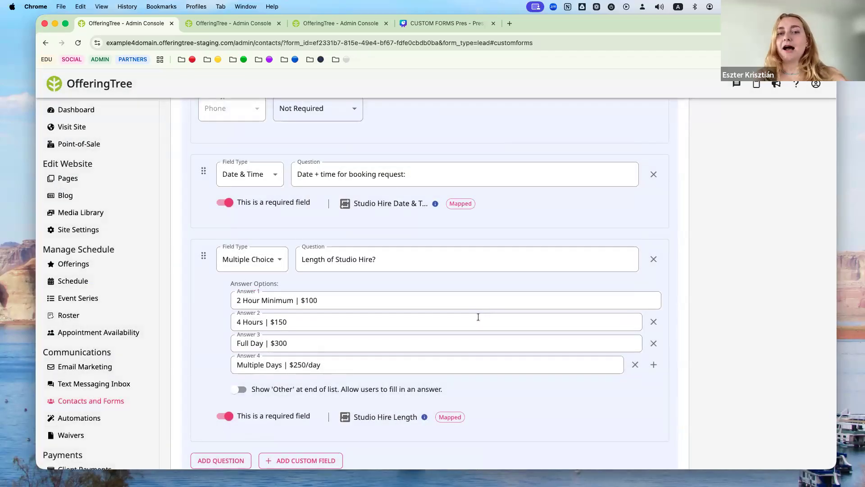
pyautogui.scroll(-5, 457, 312)
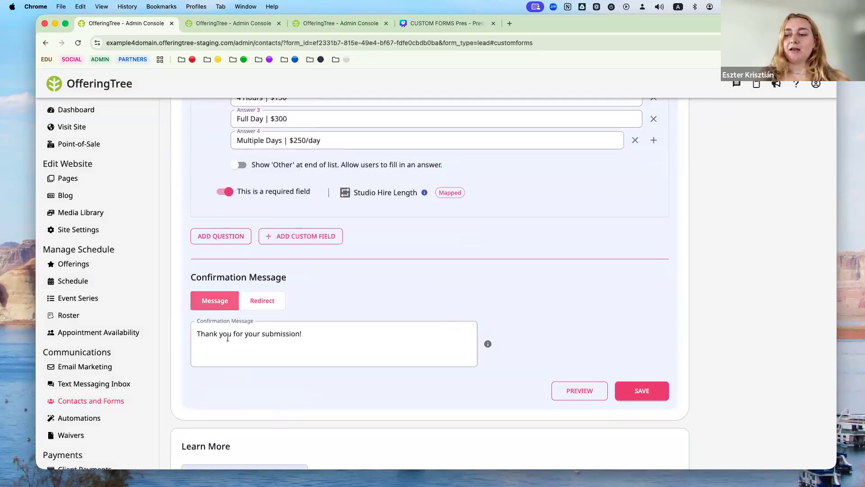
pyautogui.click(275, 306)
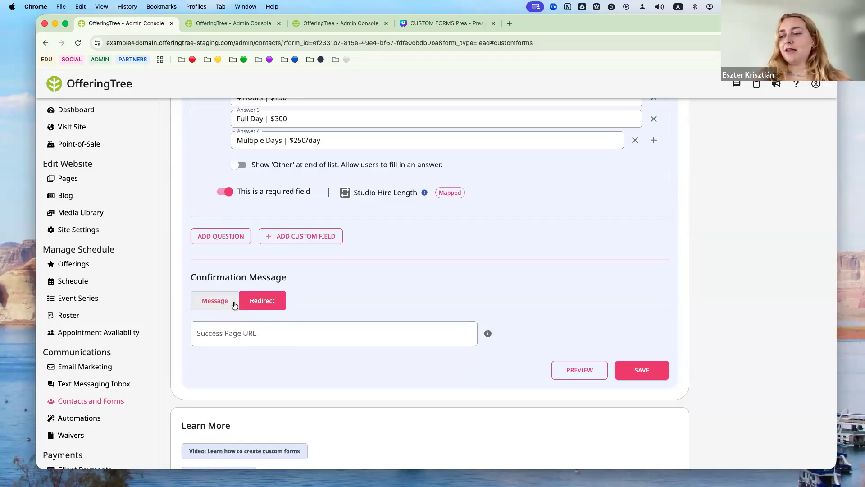
# - Switch confirmation back to Message and retry saving, getting the 'Success page URL is required' error
pyautogui.click(233, 302)
pyautogui.scroll(-3, 341, 311)
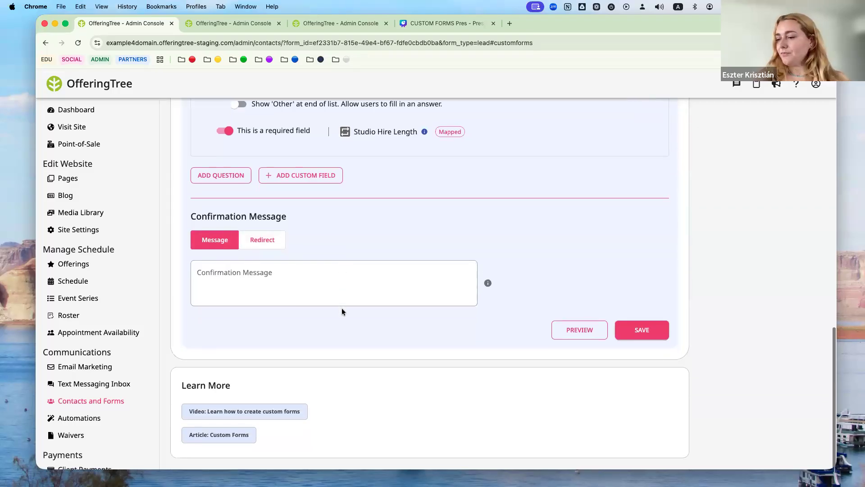
pyautogui.click(622, 327)
pyautogui.click(643, 330)
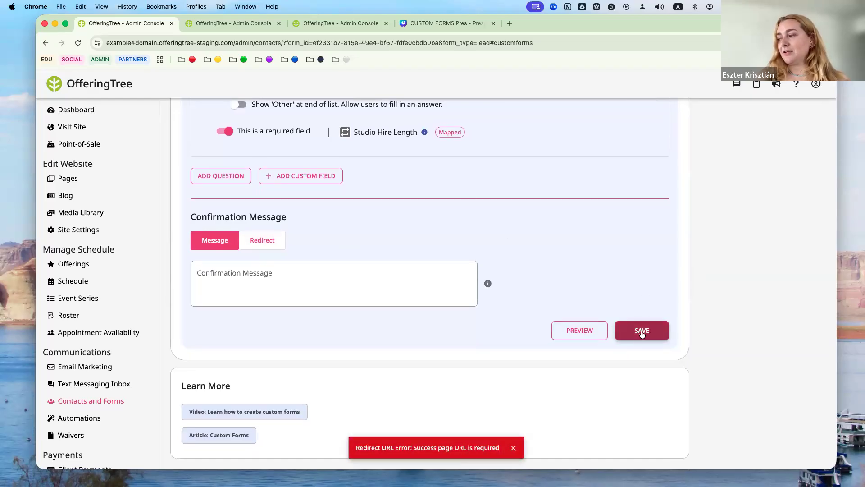
pyautogui.click(636, 330)
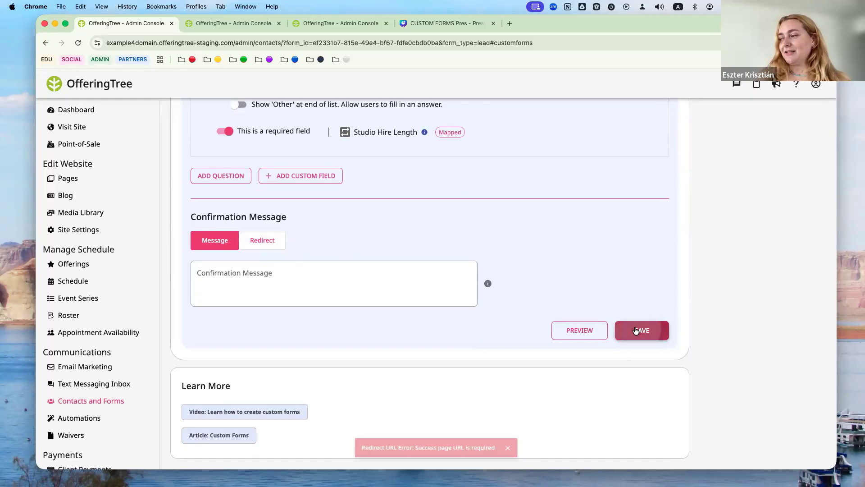
pyautogui.scroll(15, 579, 282)
pyautogui.scroll(-15, 580, 284)
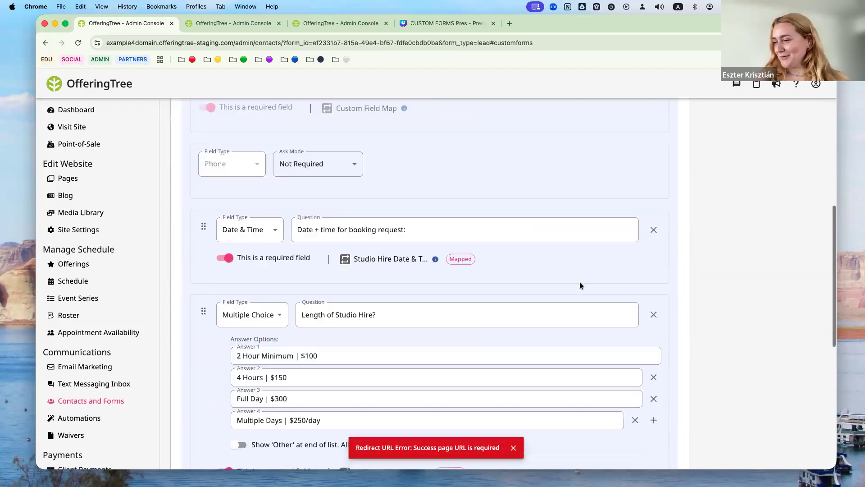
pyautogui.scroll(8, 580, 279)
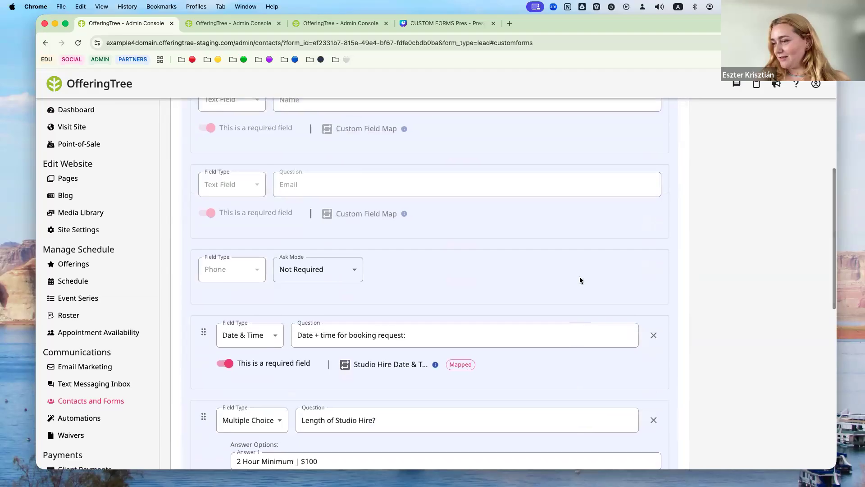
pyautogui.scroll(8, 580, 277)
pyautogui.click(478, 164)
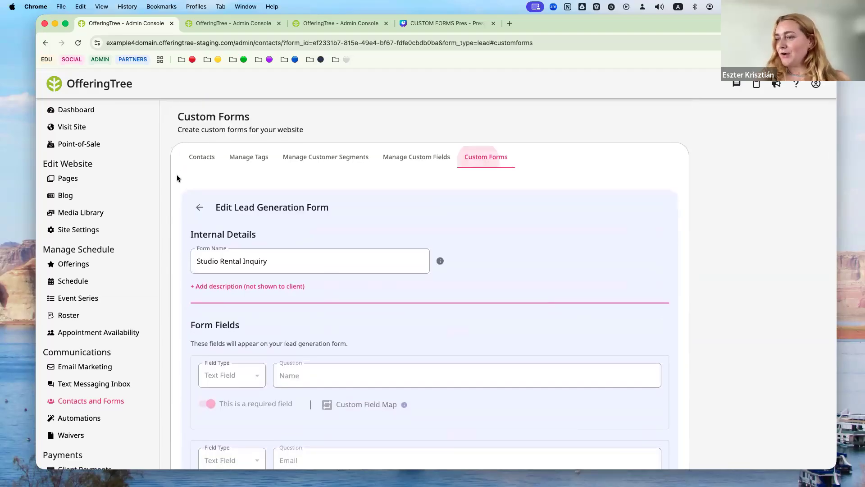
# - View Studio Rental Inquiry's responses: three submissions dated 11/11/2025 and 12/11/2025
pyautogui.scroll(-3, 329, 320)
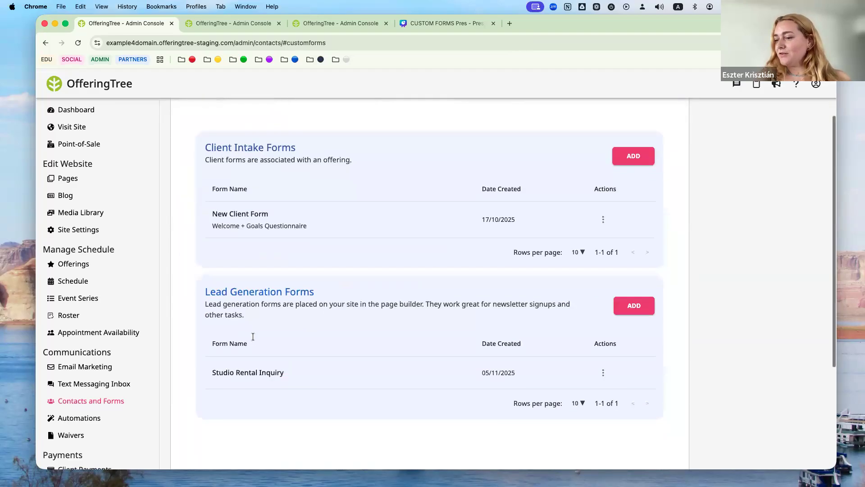
pyautogui.click(602, 373)
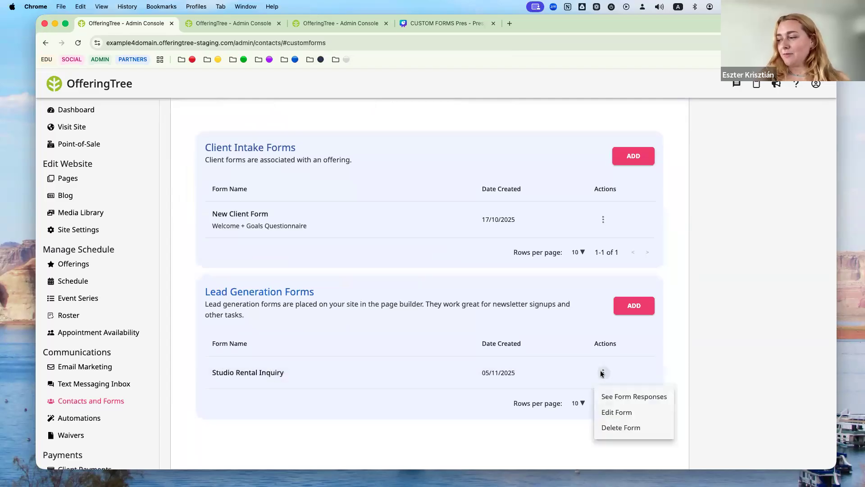
pyautogui.click(610, 396)
pyautogui.scroll(-3, 373, 368)
# - Inspect the first submission: 2025-12-15T09:30 booking, 2 Hour Minimum | $100, then return to responses
pyautogui.scroll(3, 374, 368)
pyautogui.scroll(-3, 372, 365)
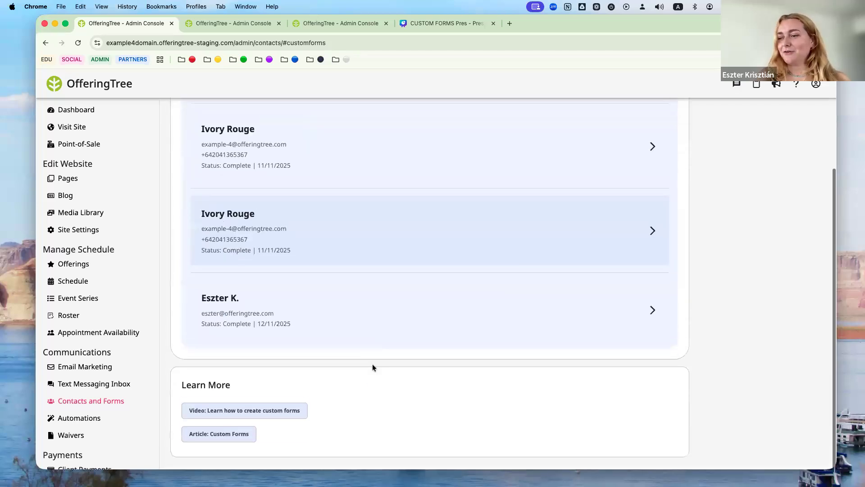
pyautogui.scroll(3, 372, 368)
pyautogui.scroll(-1, 390, 254)
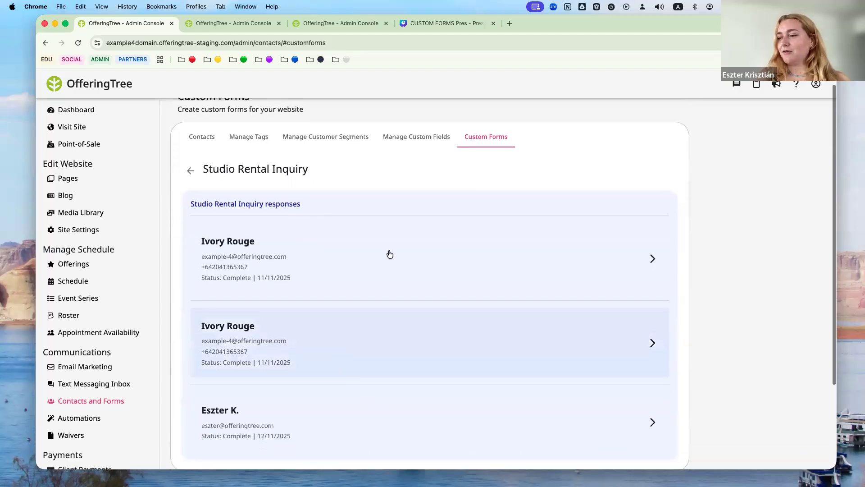
pyautogui.click(390, 254)
pyautogui.scroll(-2, 252, 311)
pyautogui.scroll(2, 252, 311)
pyautogui.scroll(1, 252, 311)
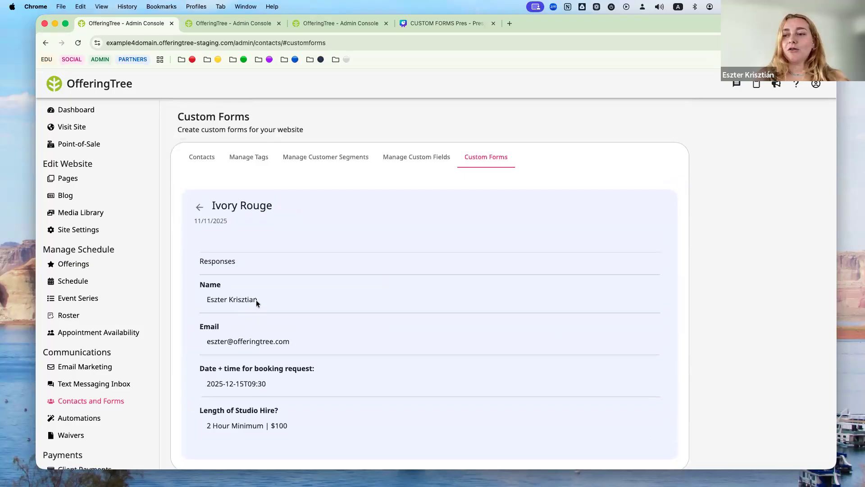
pyautogui.click(199, 207)
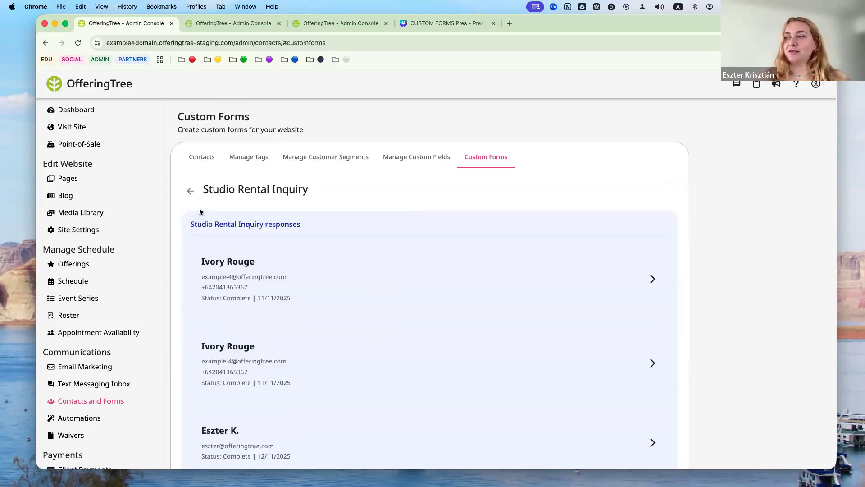
pyautogui.click(243, 26)
# - On the contact's record, filter the activity to show only this contact's form activity
pyautogui.click(310, 26)
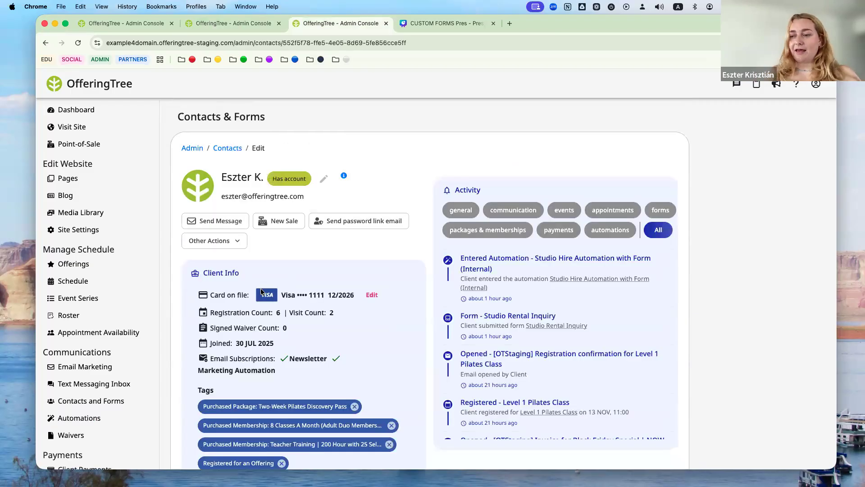
pyautogui.scroll(-1, 260, 289)
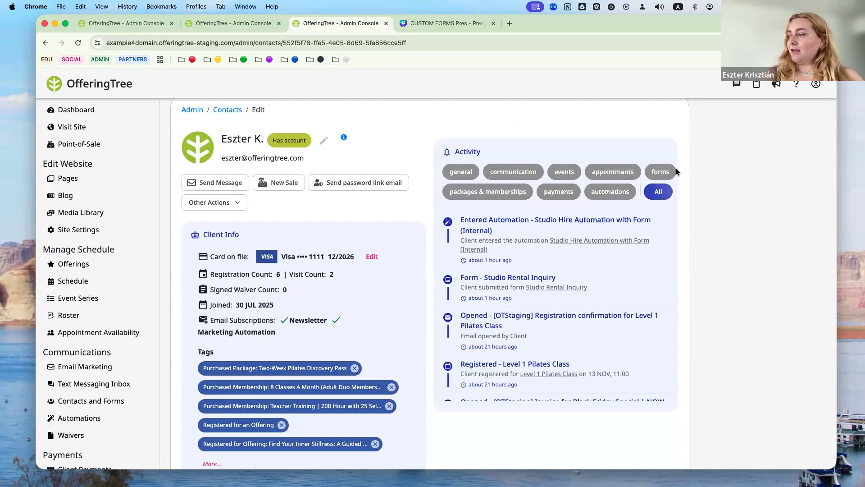
pyautogui.click(654, 172)
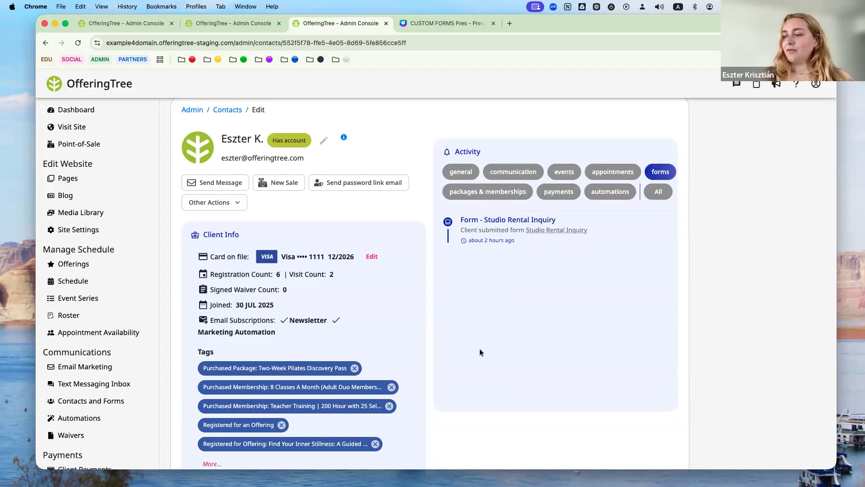
# - Review the contact's Studio Rental Inquiry response on the Forms tab, then bring up Automations
pyautogui.scroll(-5, 479, 347)
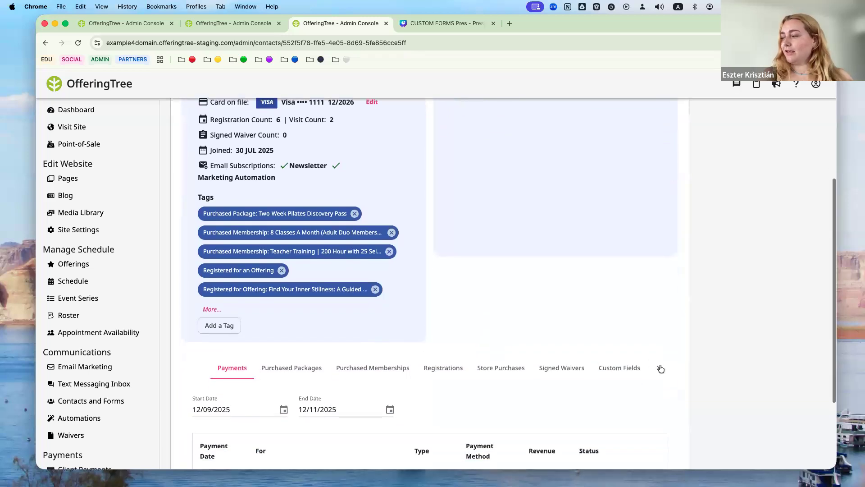
pyautogui.click(659, 367)
pyautogui.click(629, 369)
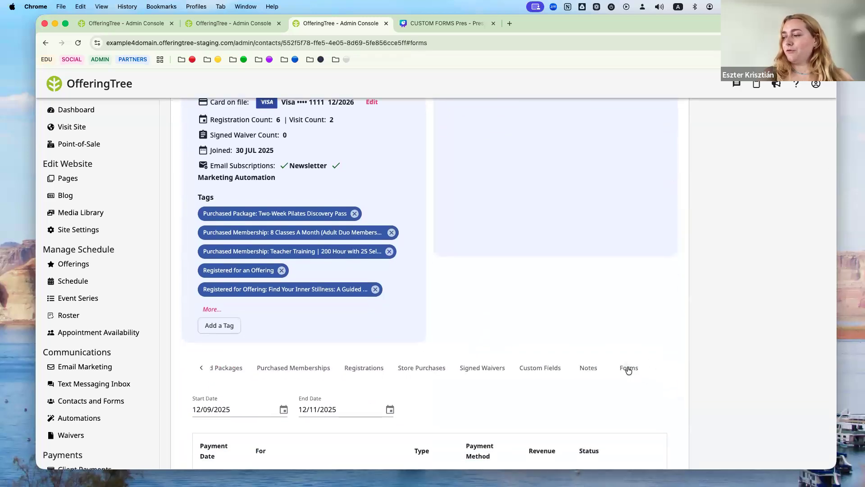
pyautogui.scroll(-2, 565, 383)
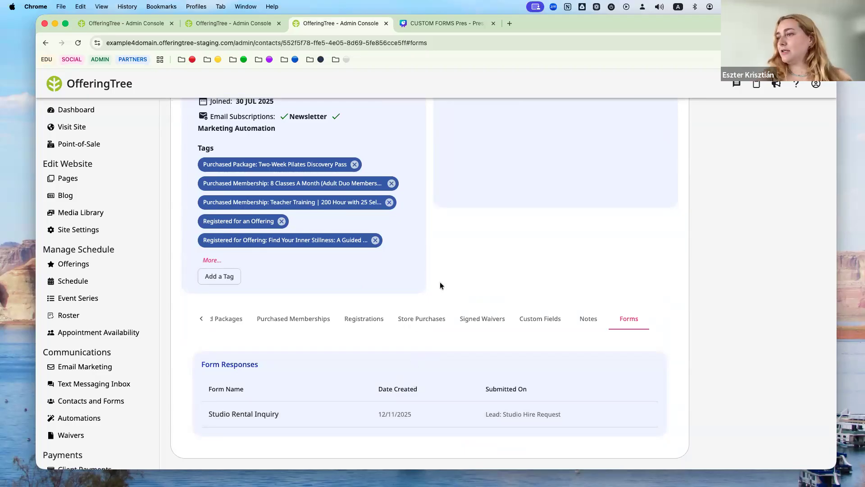
pyautogui.scroll(5, 440, 282)
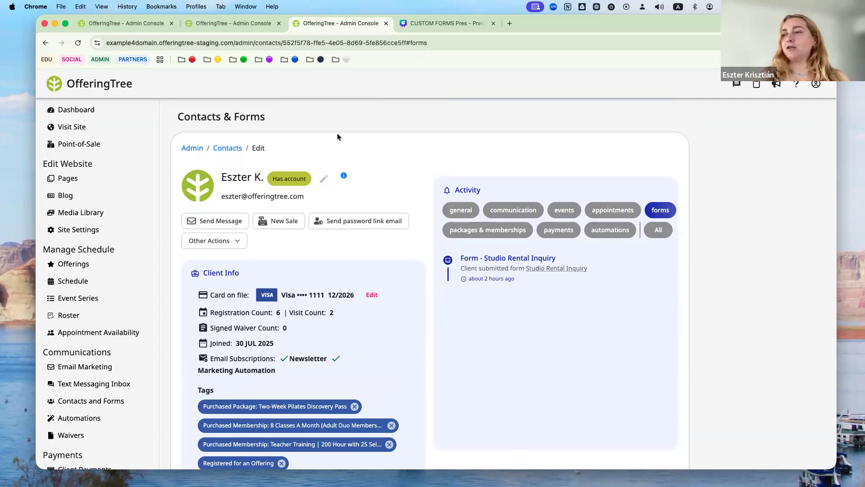
pyautogui.click(224, 23)
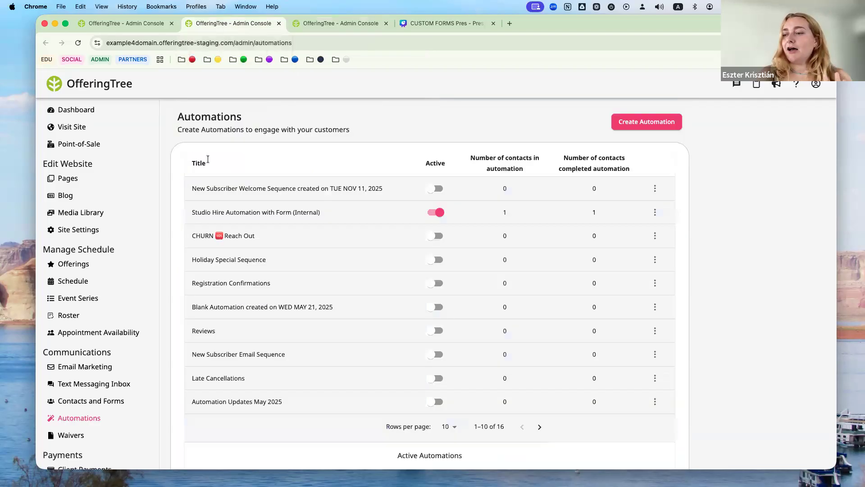
# - Open Studio Hire Automation with Form (Internal) and show its Studio Hire Date & Time trigger
pyautogui.click(251, 221)
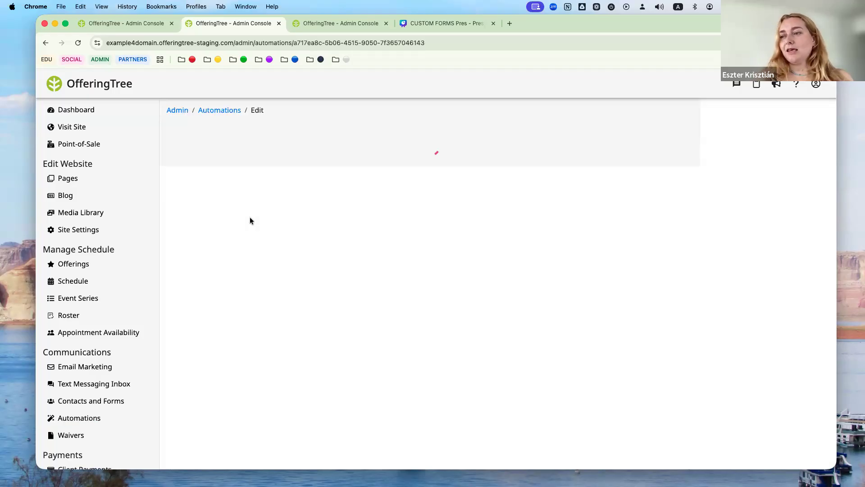
pyautogui.scroll(3, 369, 231)
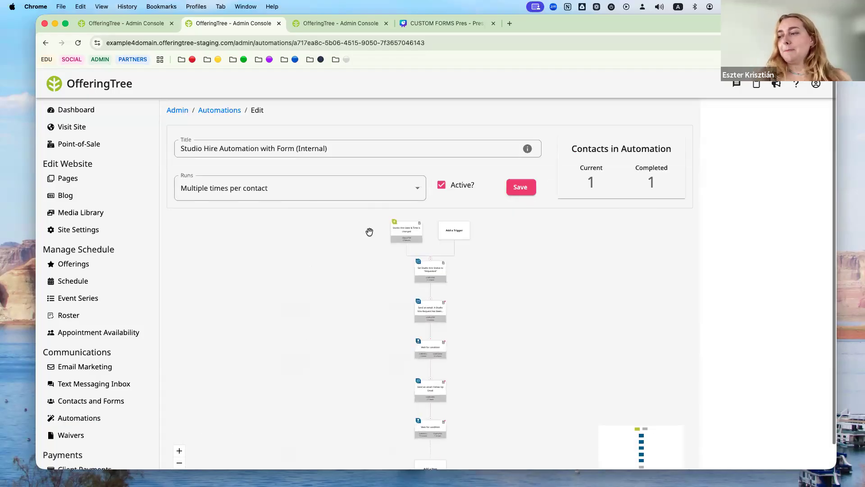
pyautogui.scroll(10, 369, 232)
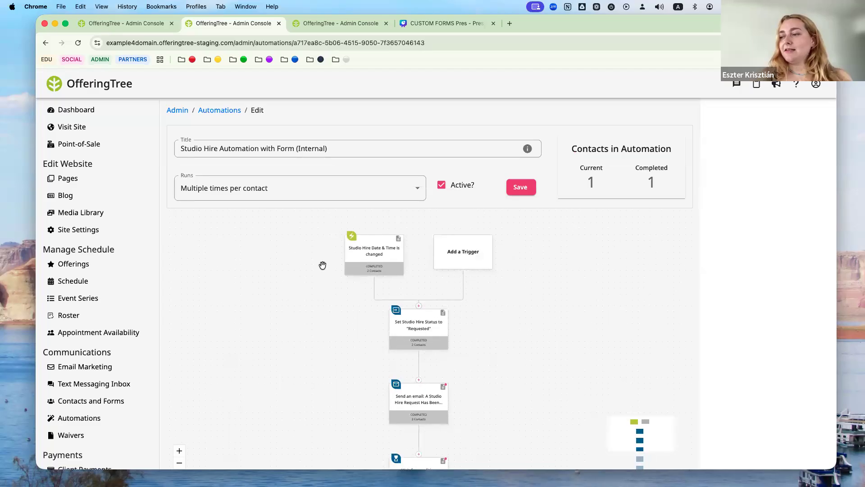
pyautogui.click(413, 249)
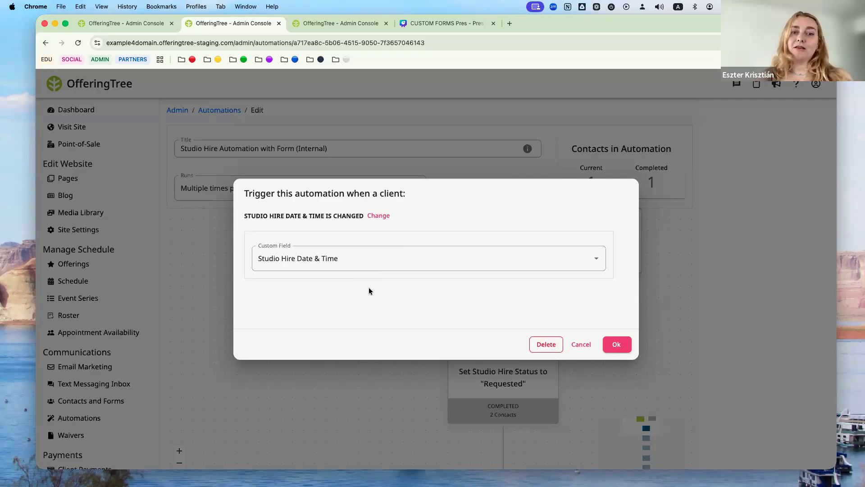
# - Close the trigger and inspect the Set Studio Hire Status step's values, leaving it at Requested
pyautogui.click(617, 344)
pyautogui.scroll(-3, 538, 278)
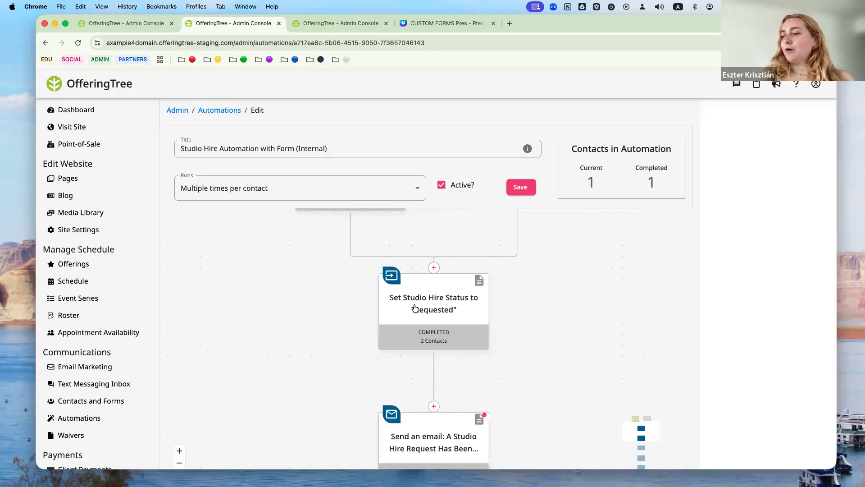
pyautogui.click(414, 306)
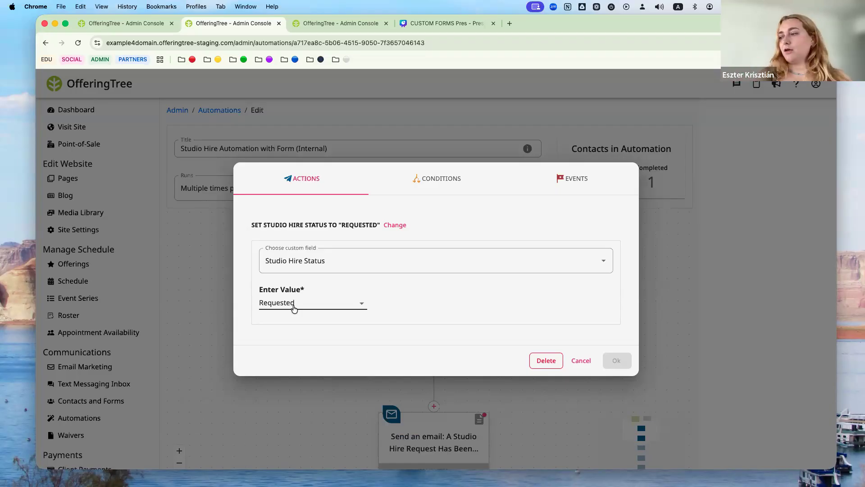
pyautogui.click(360, 301)
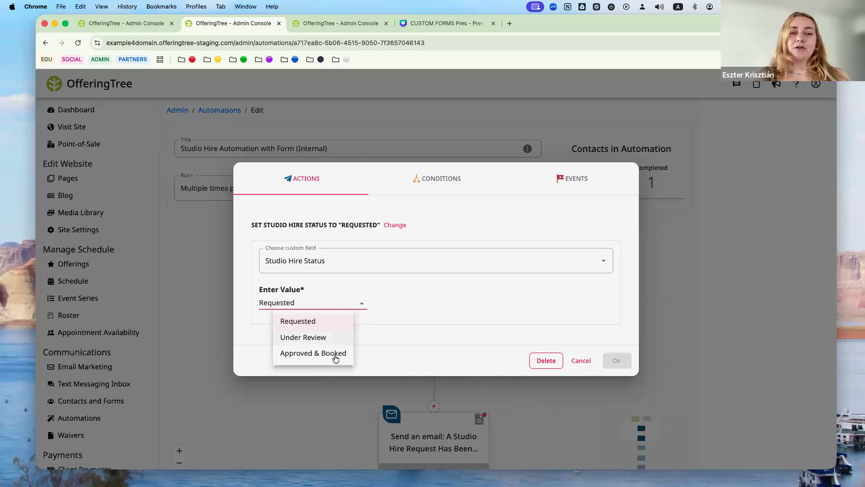
pyautogui.click(465, 309)
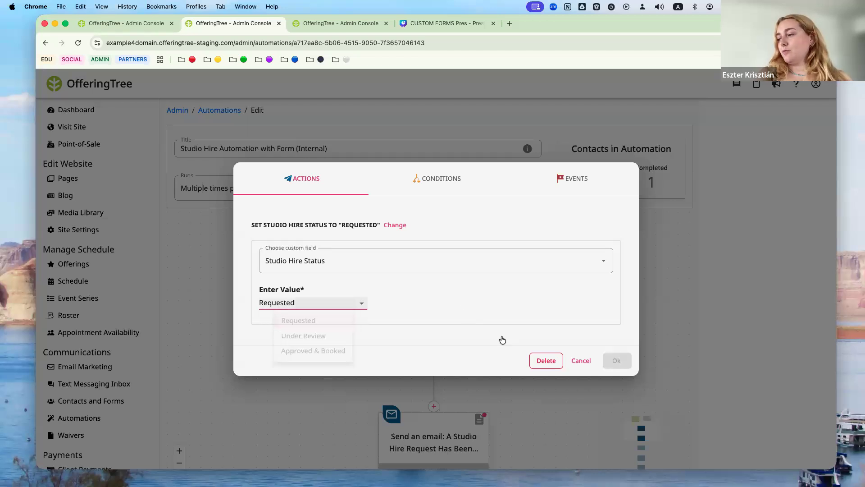
pyautogui.click(581, 361)
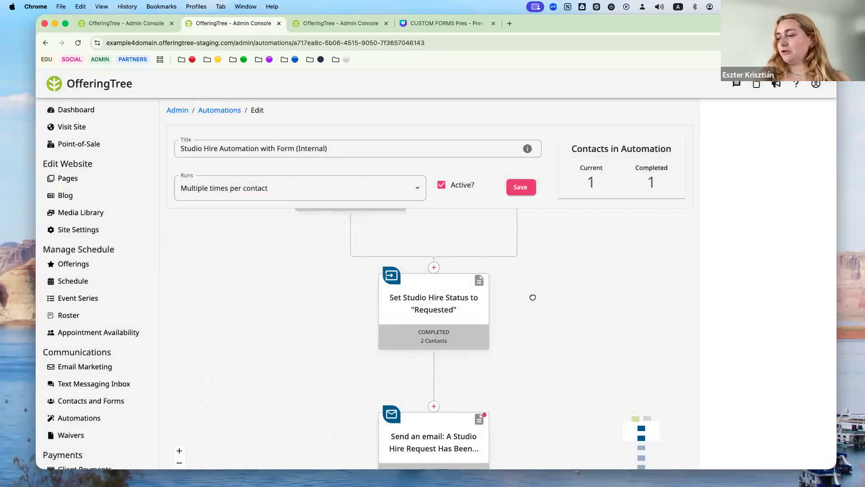
pyautogui.scroll(-3, 512, 331)
pyautogui.scroll(-2, 491, 294)
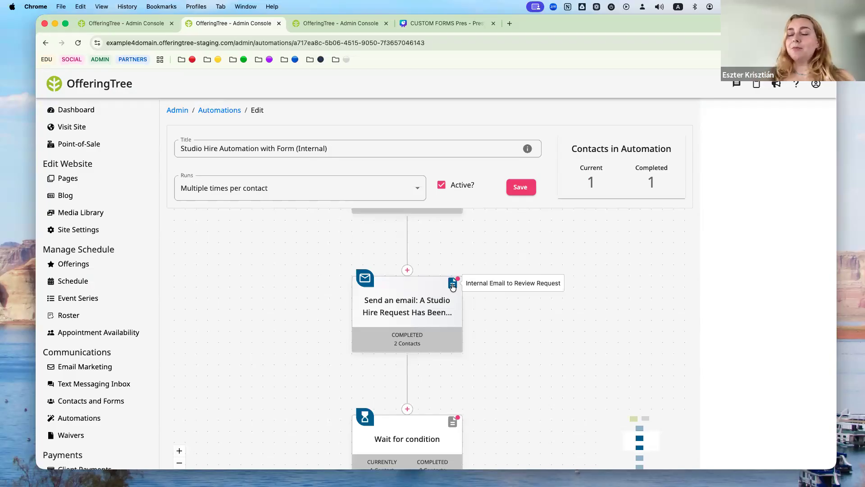
pyautogui.click(413, 301)
# - Address the 'A Studio Hire Request Has Been Sent' email to a staff e-mail address and confirm it
pyautogui.click(442, 256)
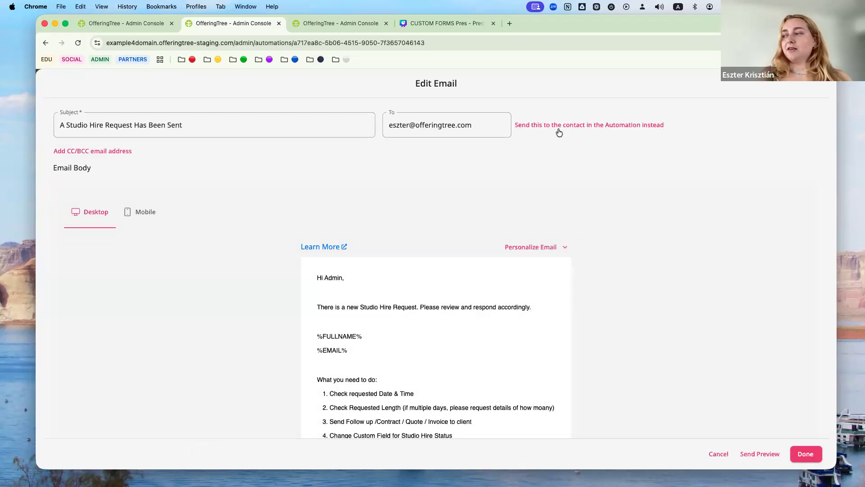
pyautogui.click(540, 126)
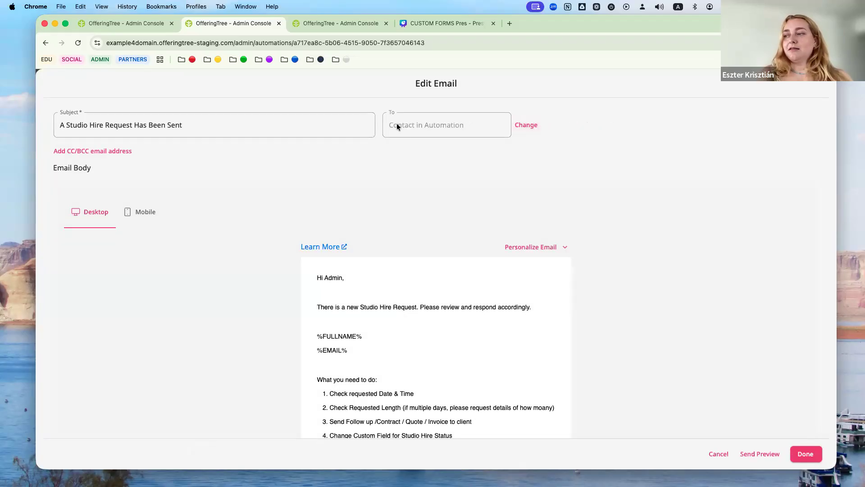
pyautogui.click(525, 126)
pyautogui.click(431, 119)
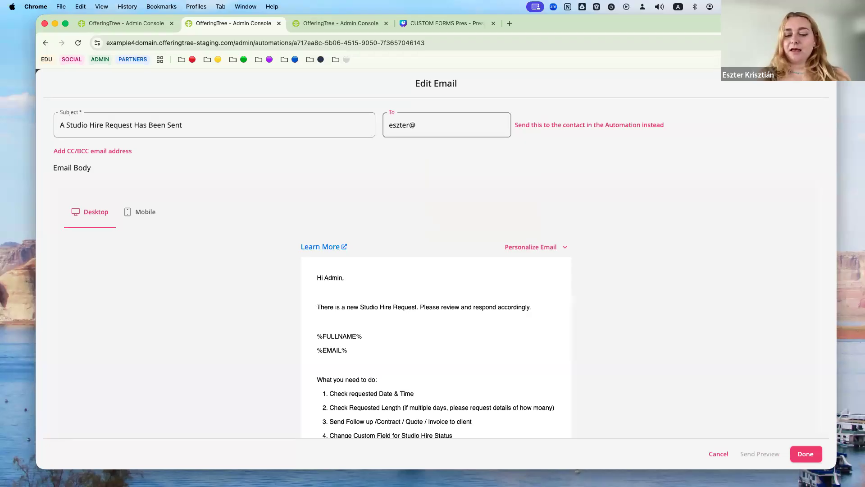
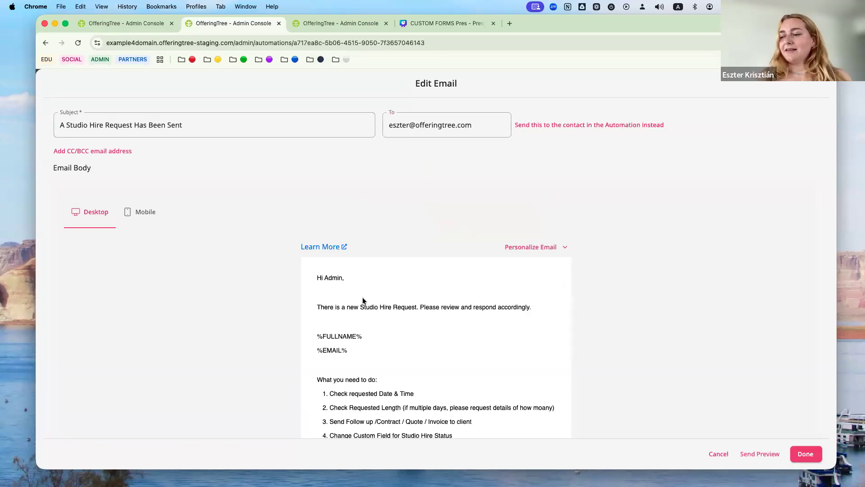
pyautogui.scroll(-4, 362, 297)
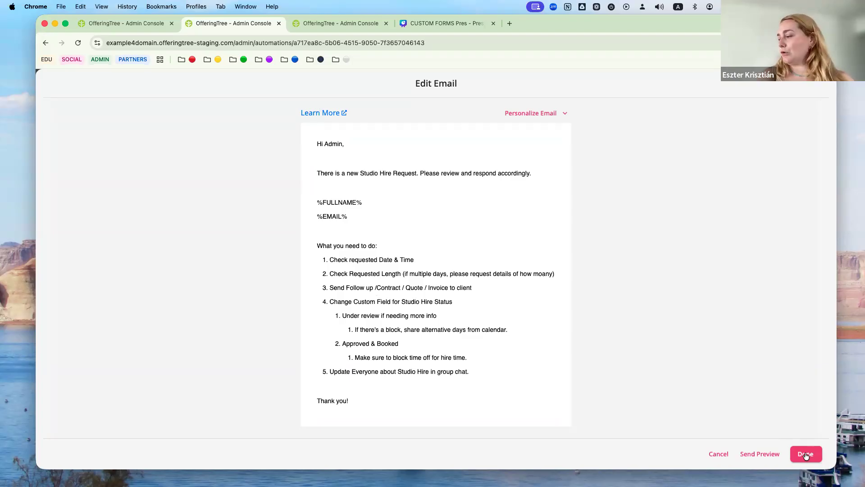
pyautogui.click(806, 454)
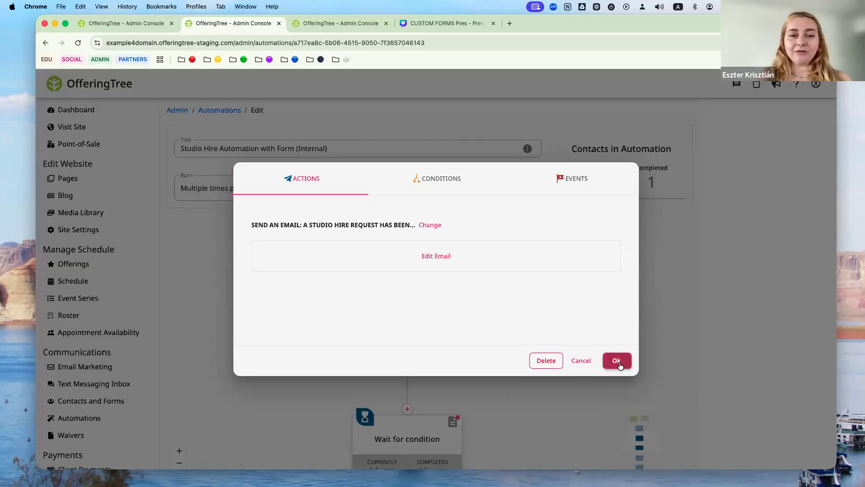
pyautogui.click(616, 361)
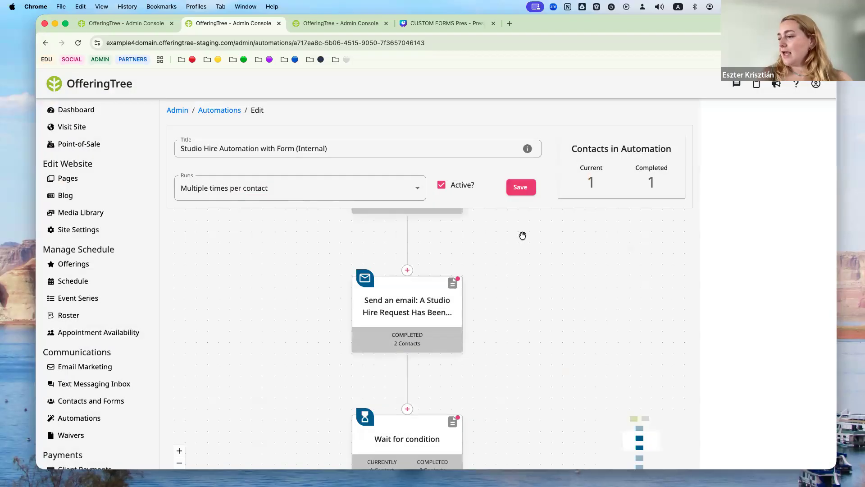
pyautogui.moveTo(512, 338); pyautogui.dragTo(513, 253)
# - Keep the wait condition Studio Hire Status is equal to Approved & Booked, and save the workflow
pyautogui.scroll(-3, 513, 253)
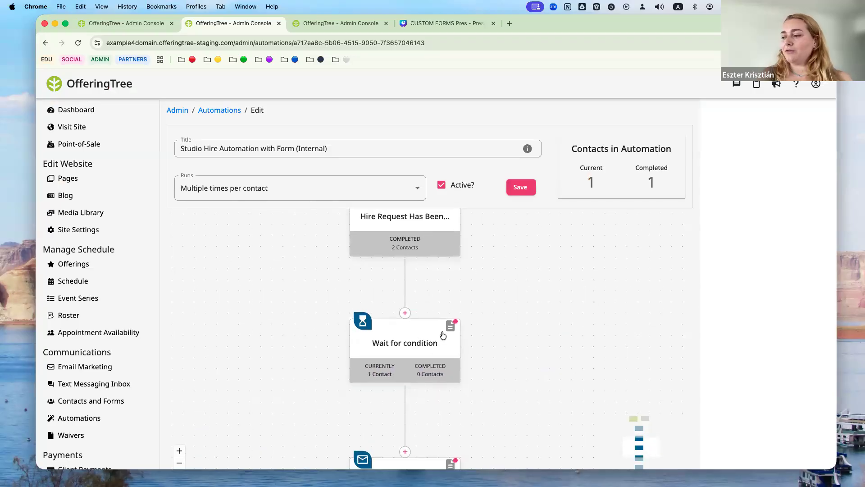
pyautogui.moveTo(451, 324)
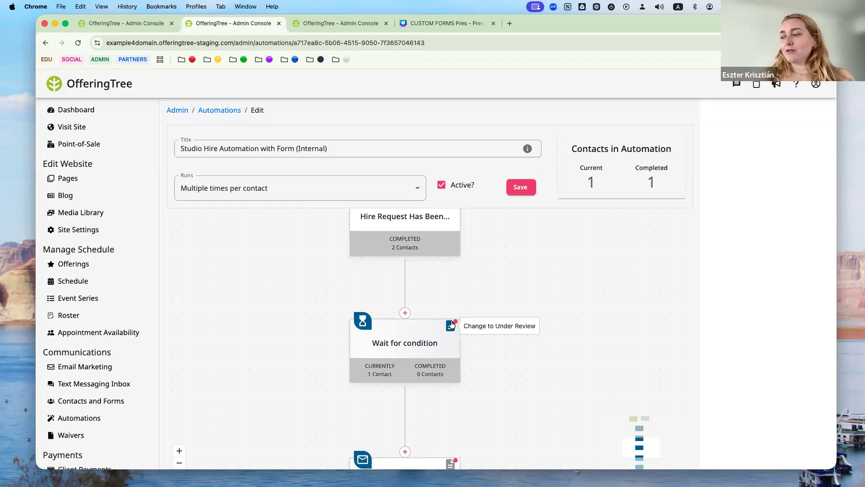
pyautogui.moveTo(511, 398); pyautogui.dragTo(502, 309)
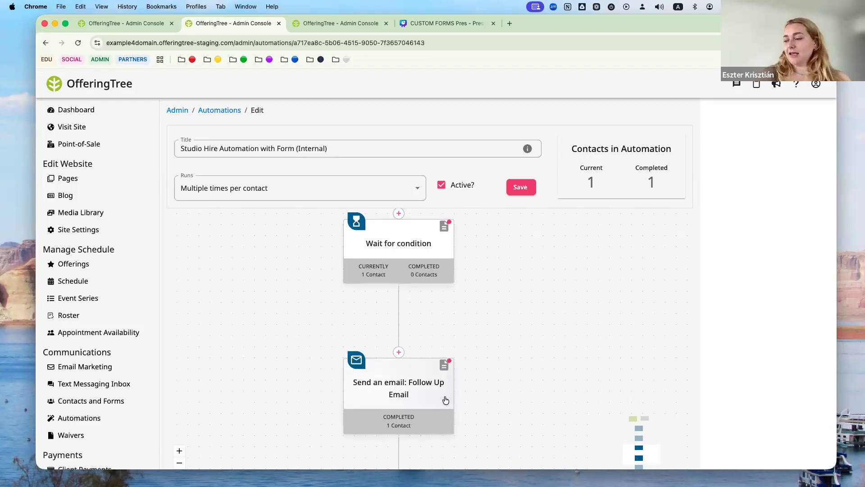
pyautogui.moveTo(475, 350); pyautogui.dragTo(468, 301)
pyautogui.scroll(-2, 469, 300)
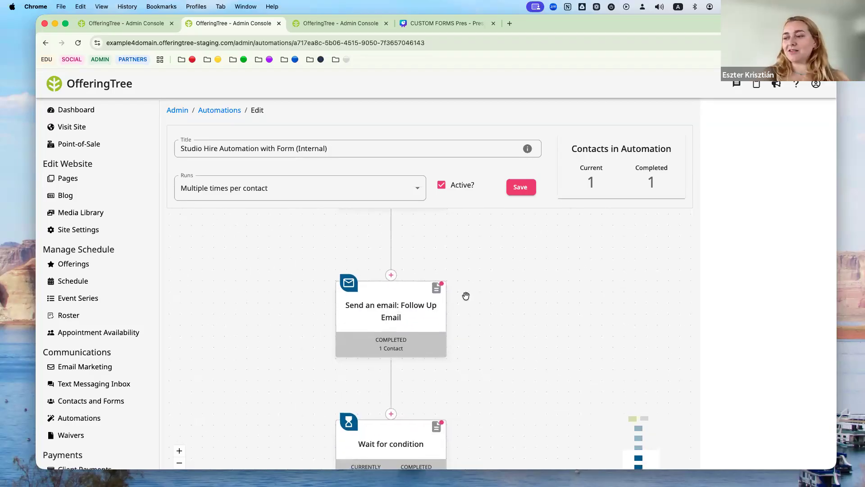
pyautogui.scroll(-5, 474, 293)
pyautogui.scroll(-1, 424, 345)
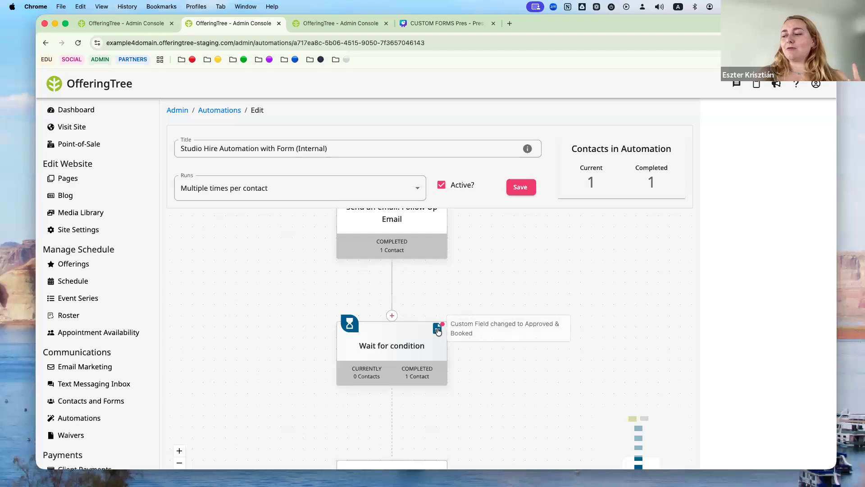
pyautogui.click(401, 341)
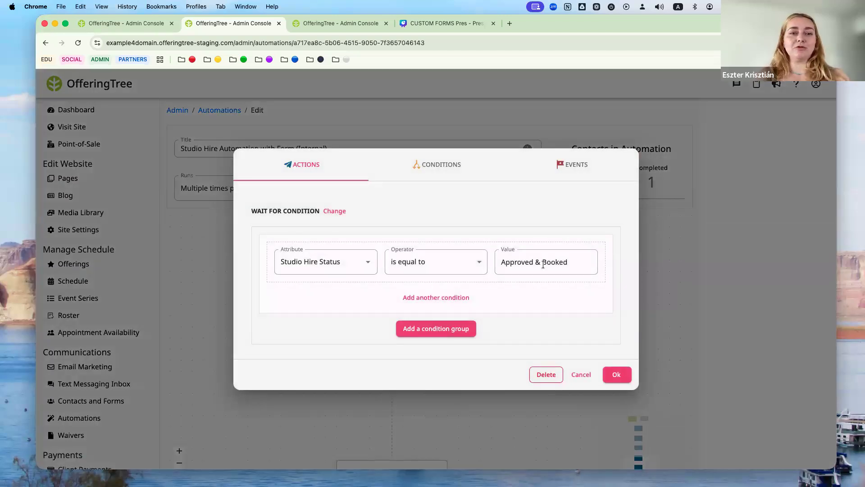
pyautogui.click(616, 375)
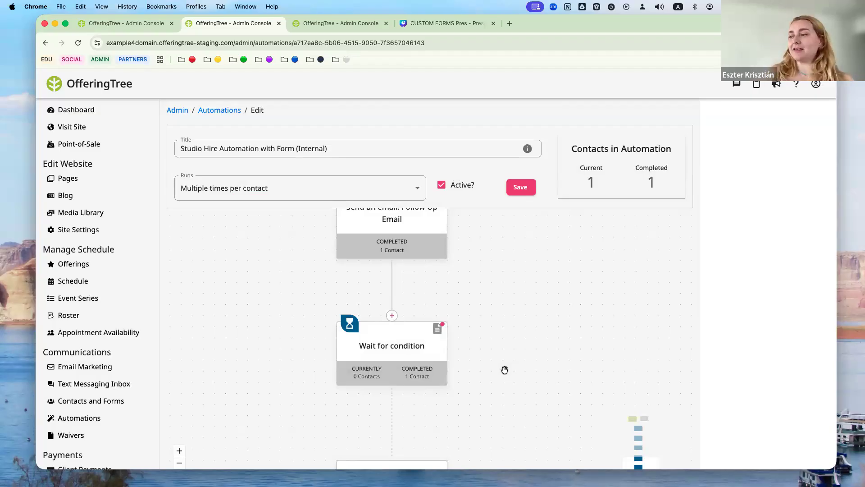
pyautogui.click(521, 186)
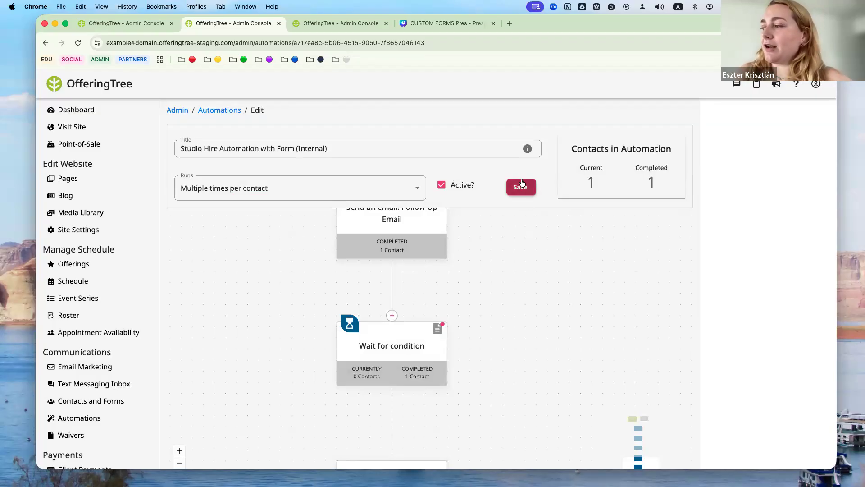
# - Check which contacts completed the follow-up email and which wait at the condition step
pyautogui.click(649, 181)
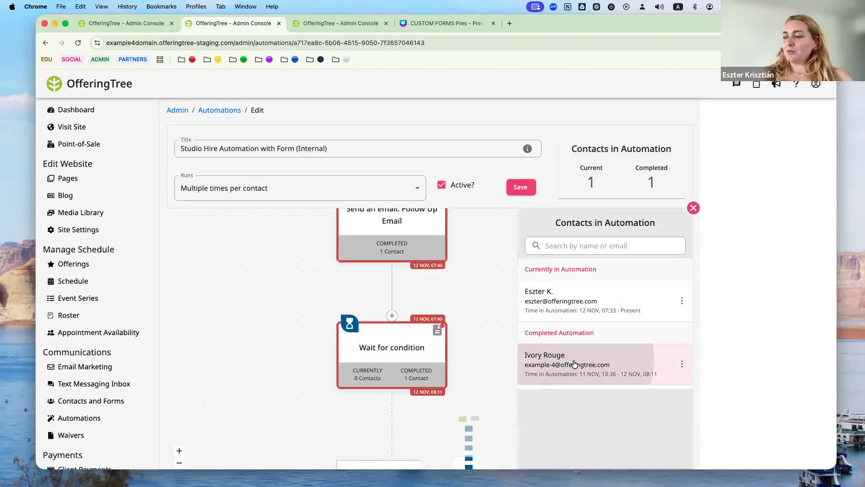
pyautogui.click(401, 257)
pyautogui.click(602, 298)
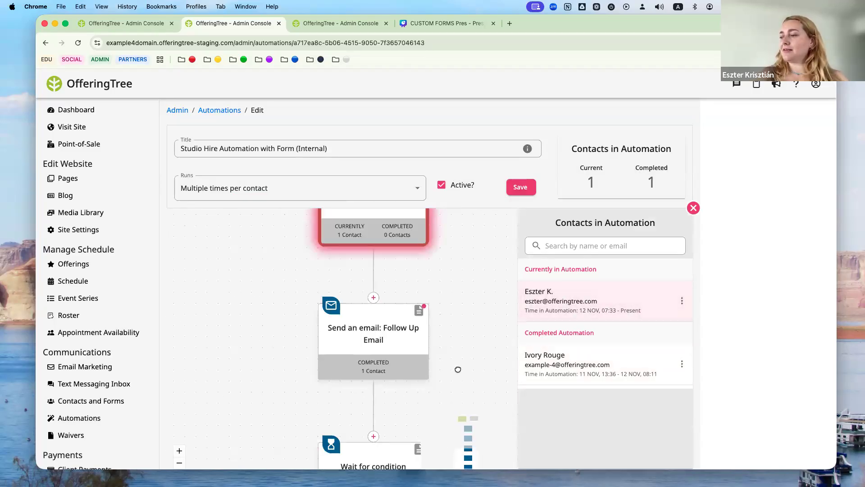
pyautogui.click(382, 313)
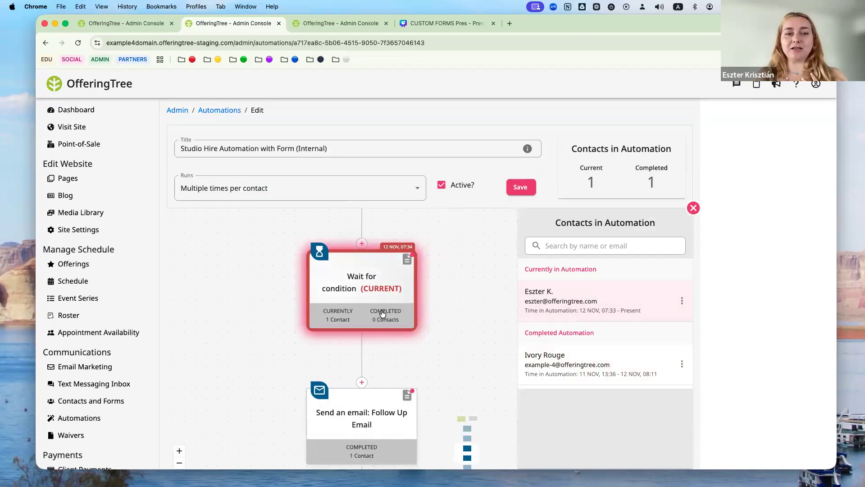
pyautogui.click(382, 313)
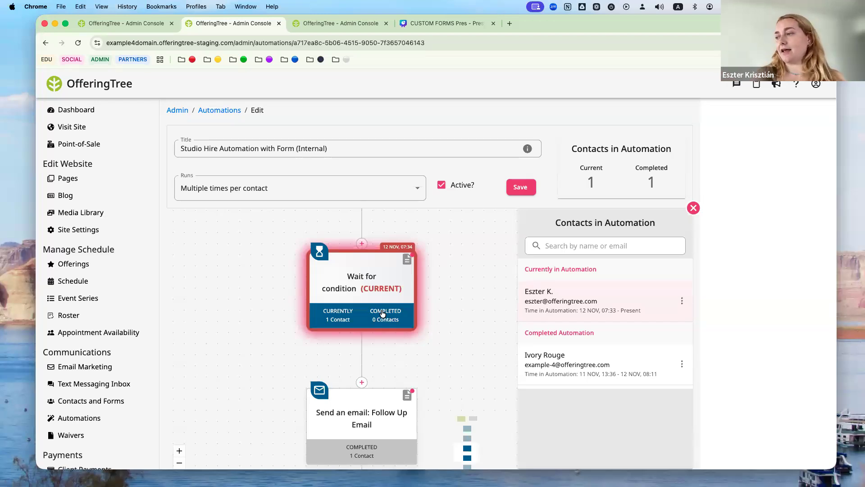
pyautogui.click(694, 209)
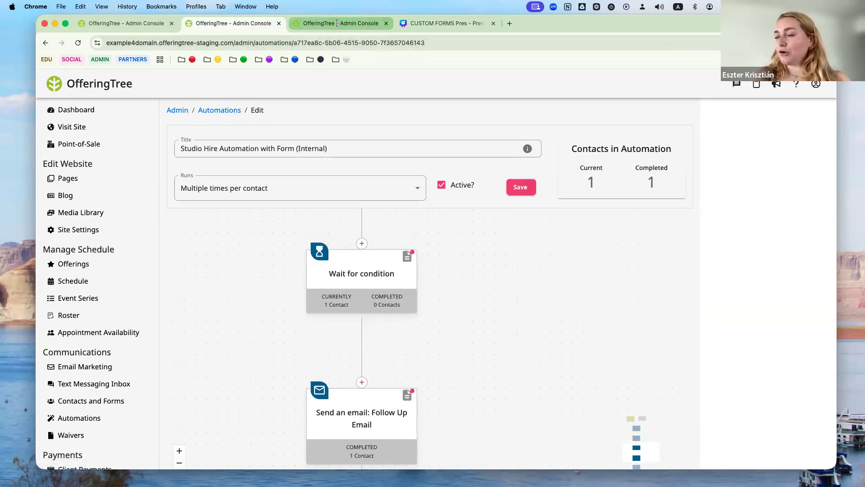
# - Go back to the Automations list via the breadcrumb
pyautogui.click(212, 110)
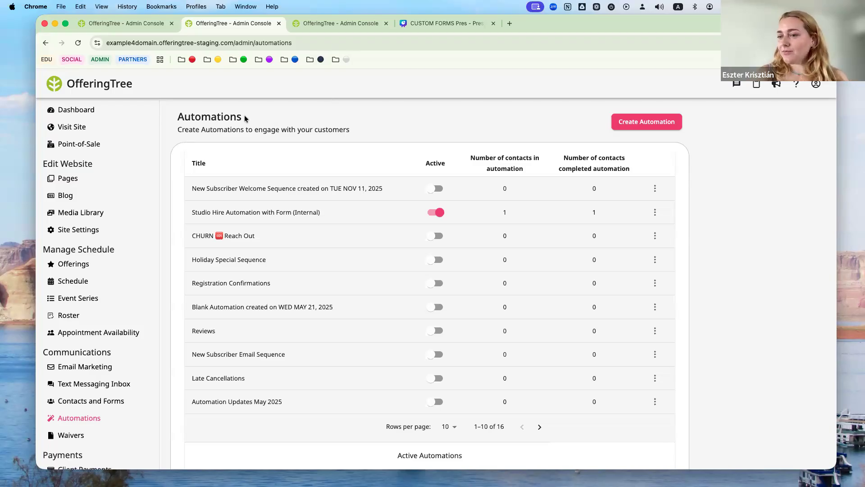
# - Open the published Studio Hire Request page (/studiohire) in a new tab and scroll to its form
pyautogui.click(70, 182)
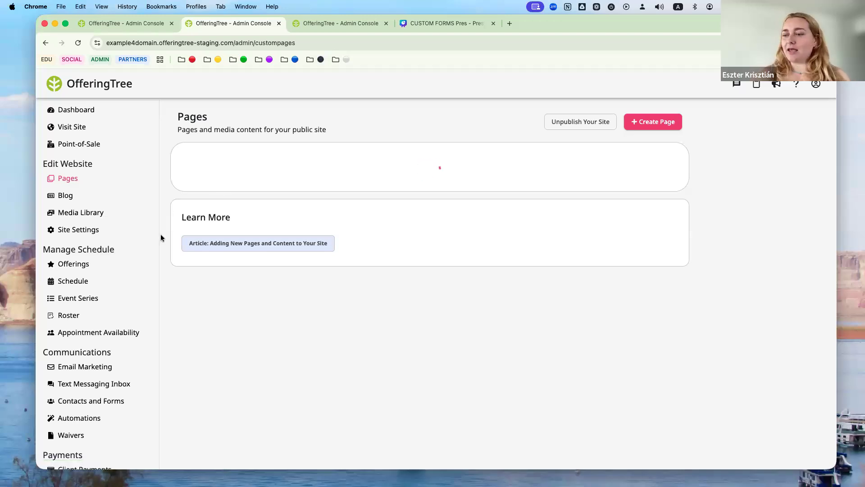
pyautogui.scroll(-10, 161, 238)
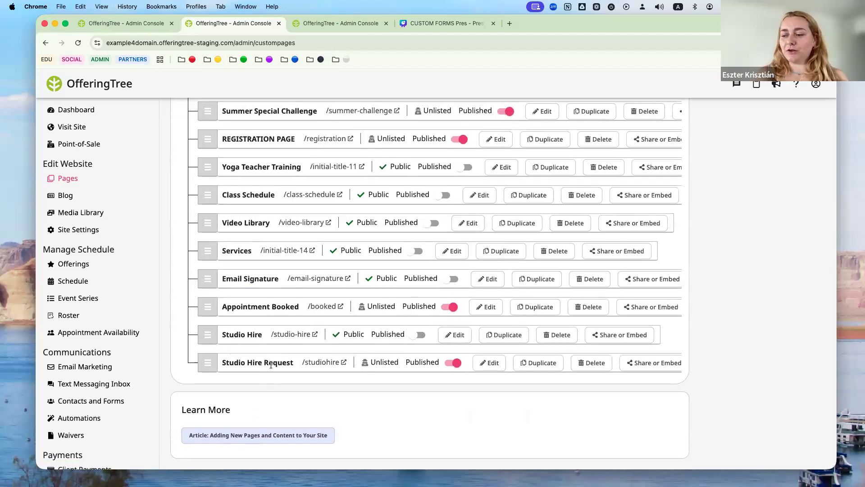
pyautogui.click(328, 362)
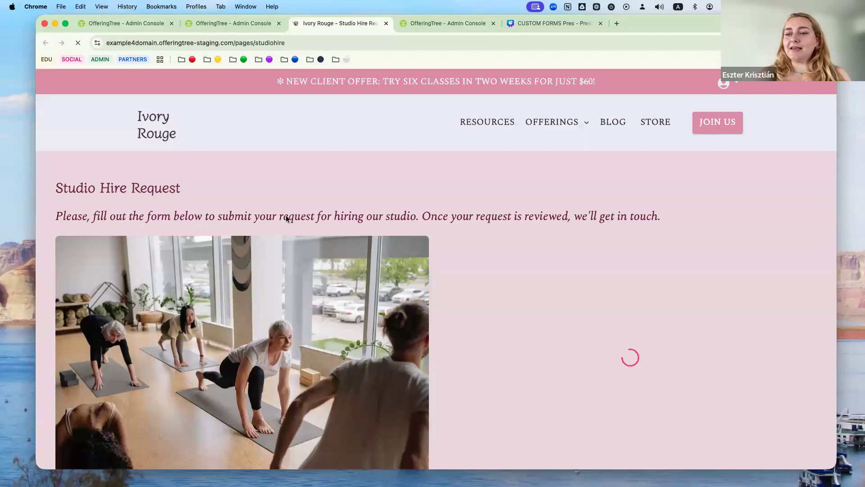
pyautogui.scroll(-3, 286, 217)
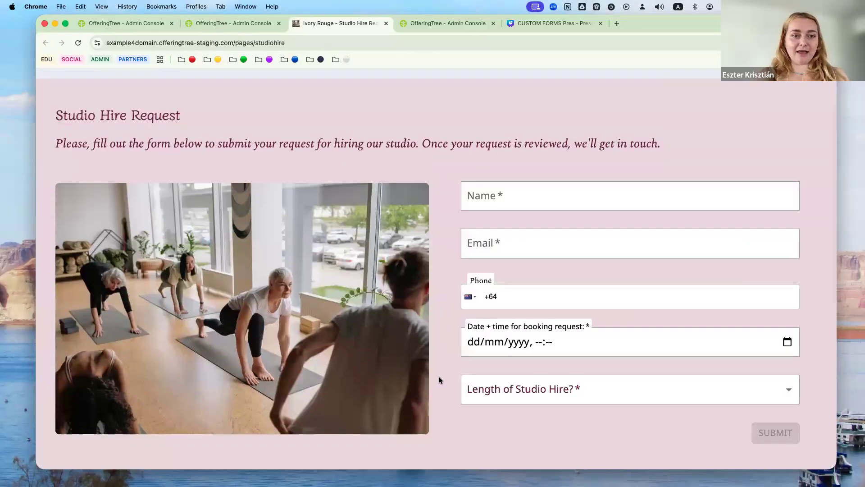
pyautogui.scroll(-2, 440, 379)
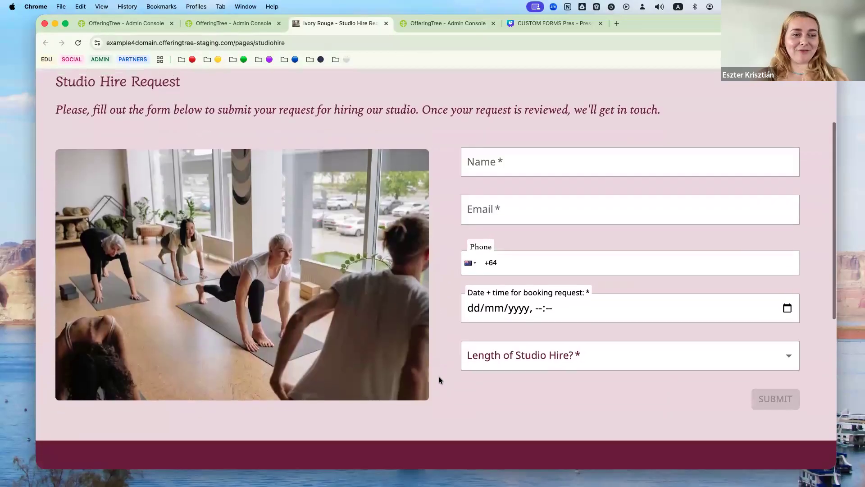
pyautogui.scroll(-1, 439, 377)
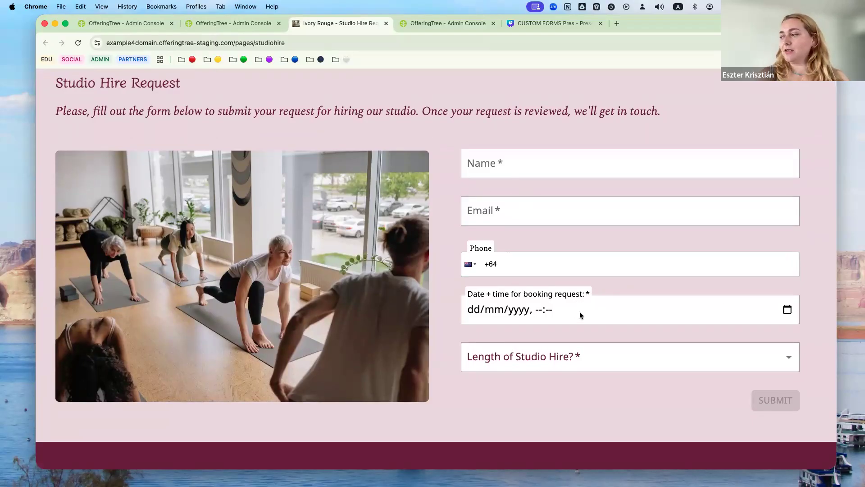
pyautogui.click(791, 307)
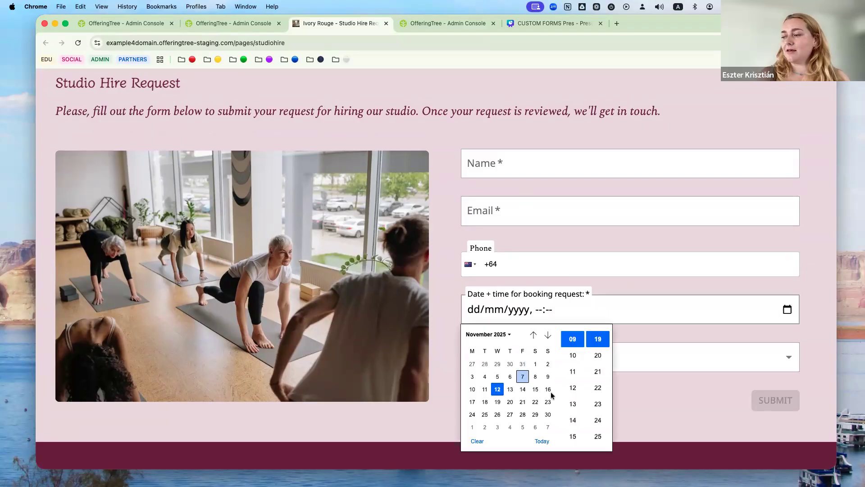
# - Autofill the requester's name and e-mail on the Studio Hire Request form
pyautogui.click(520, 158)
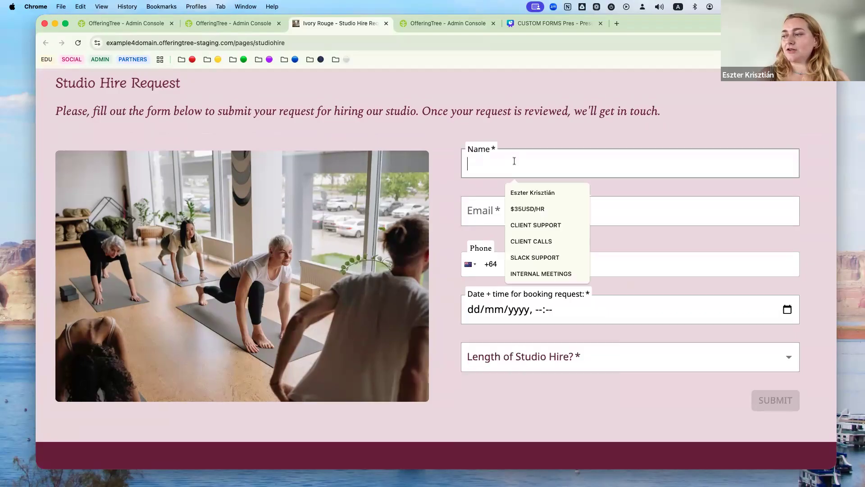
pyautogui.click(531, 191)
pyautogui.click(510, 207)
pyautogui.click(525, 237)
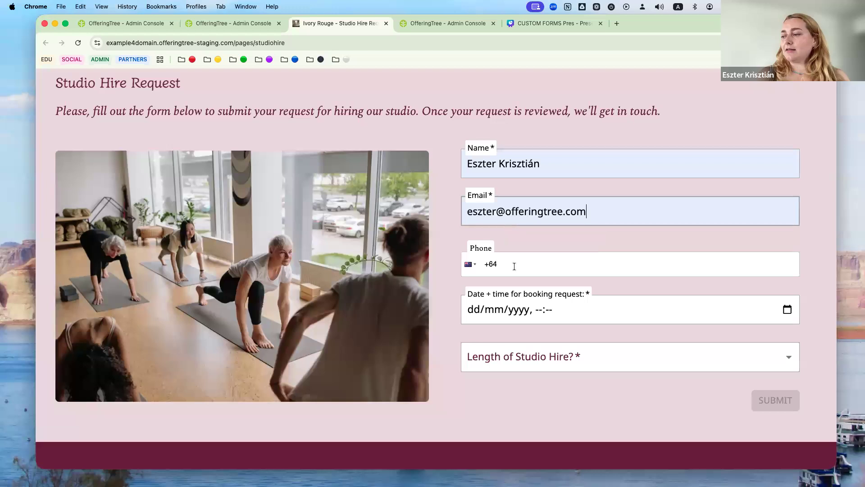
# - Set the booking date and time to 13 December 2025 at 09:30
pyautogui.click(790, 309)
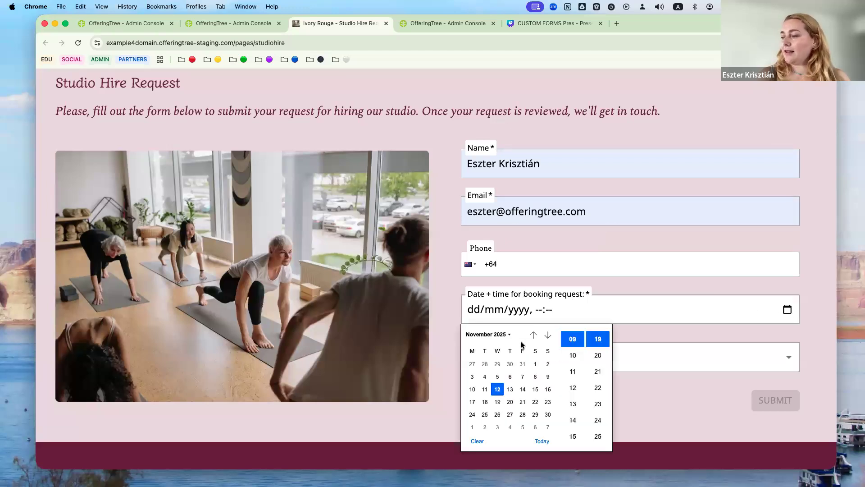
pyautogui.click(548, 335)
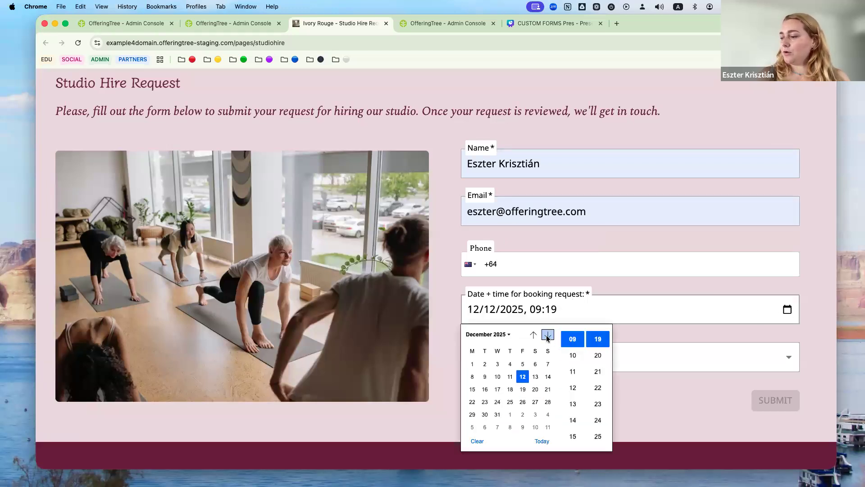
pyautogui.click(535, 378)
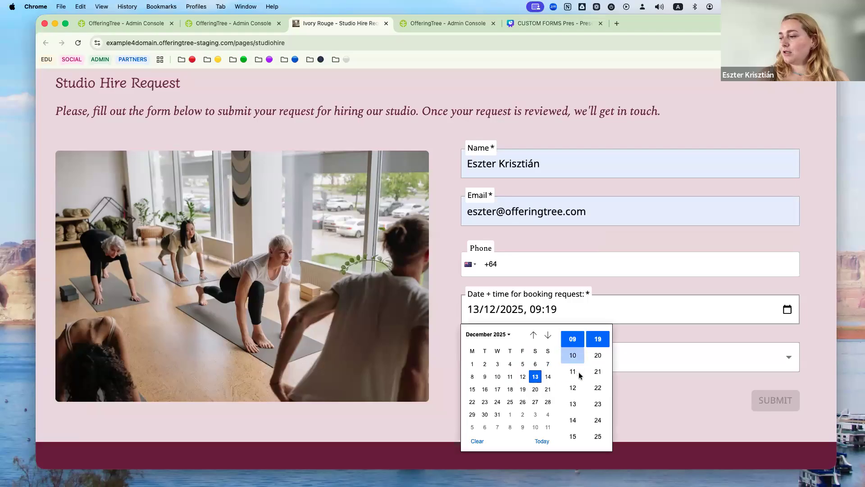
pyautogui.scroll(-5, 604, 374)
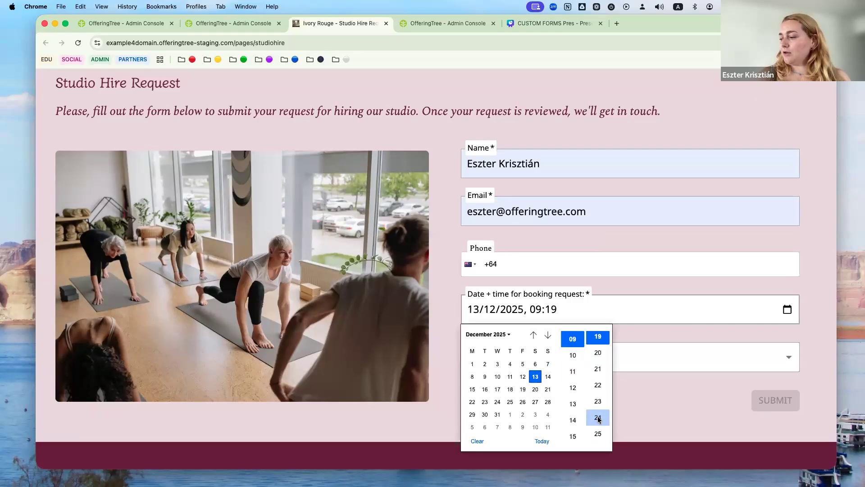
pyautogui.scroll(-3, 598, 420)
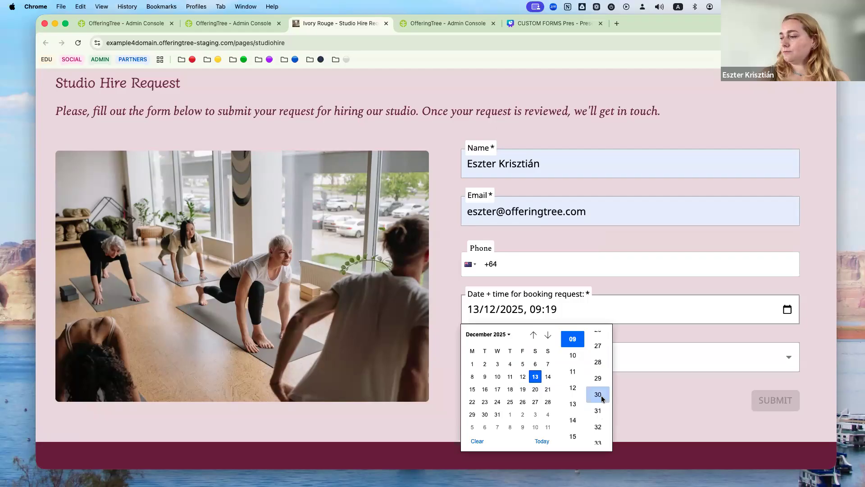
pyautogui.press('Return')
# - Choose a 4 Hours | $150 hire and submit the request
pyautogui.click(566, 359)
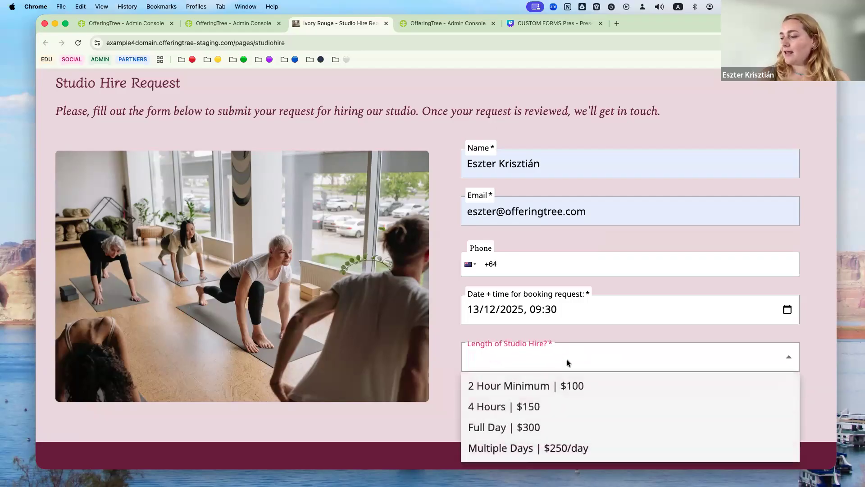
pyautogui.click(562, 408)
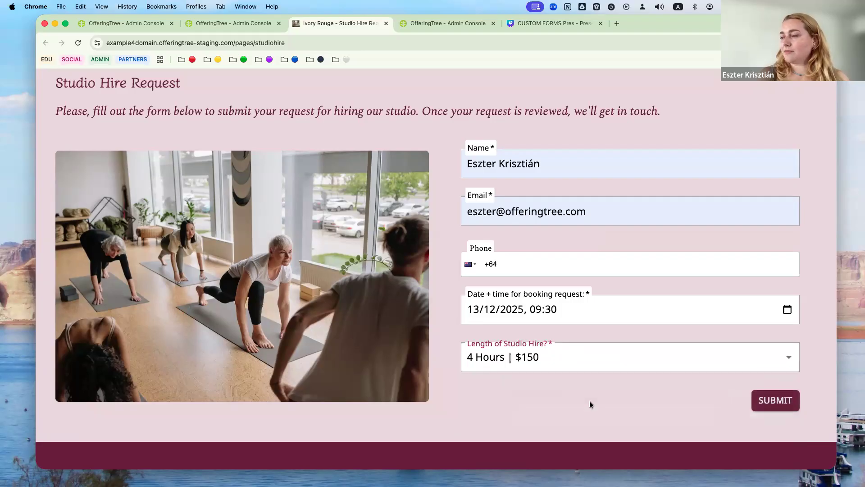
pyautogui.click(776, 400)
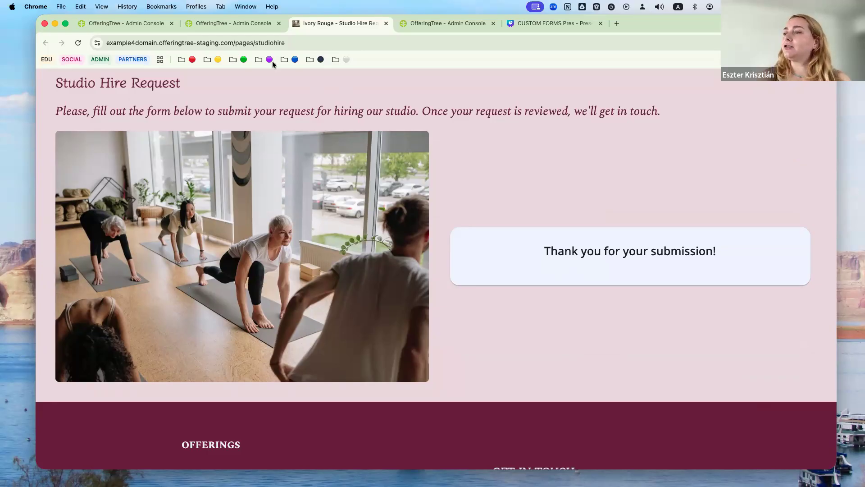
pyautogui.click(235, 20)
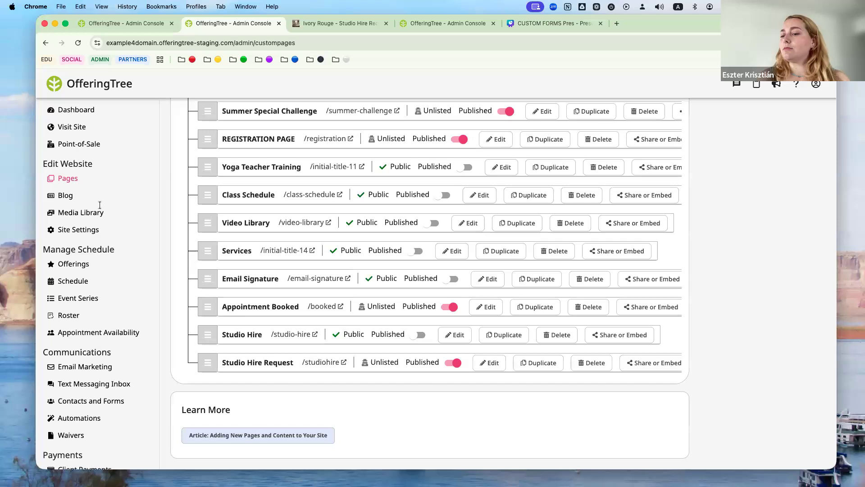
pyautogui.click(85, 417)
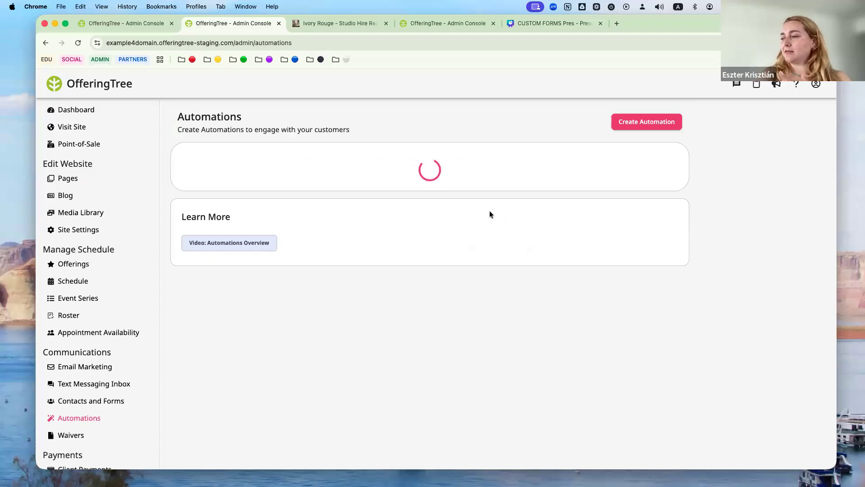
pyautogui.click(292, 213)
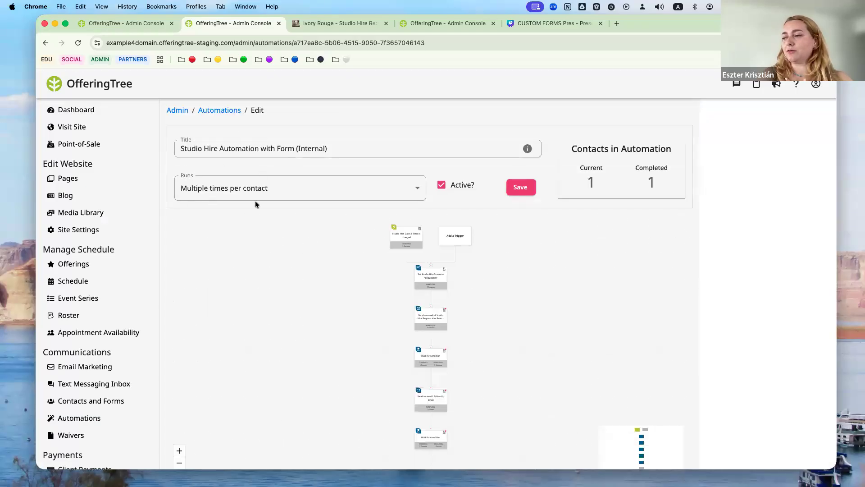
pyautogui.click(591, 184)
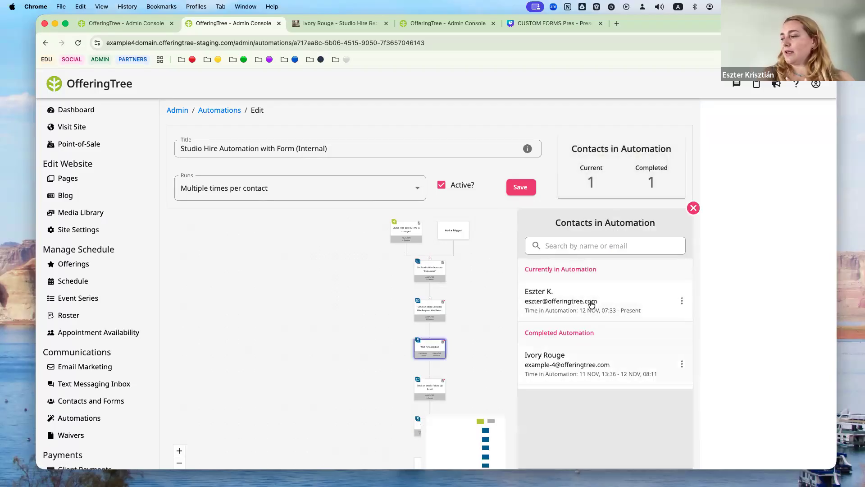
pyautogui.click(693, 208)
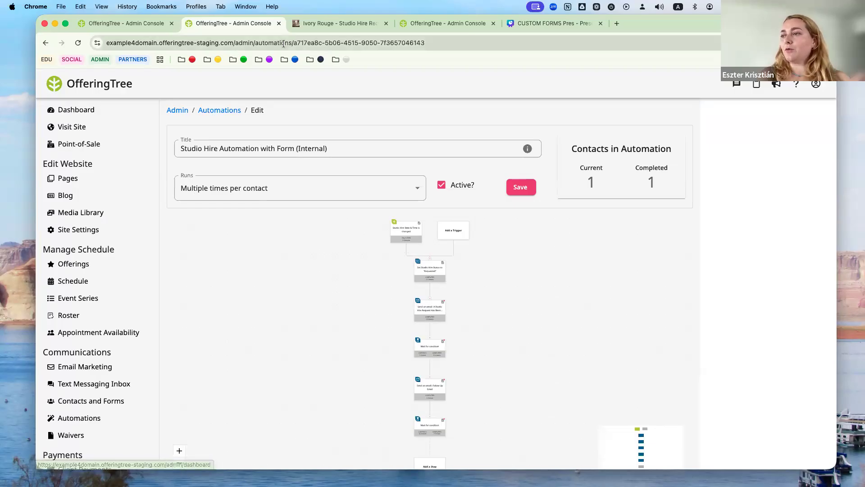
# - Bring up the form responses for the Studio Rental Inquiry custom form
pyautogui.click(139, 23)
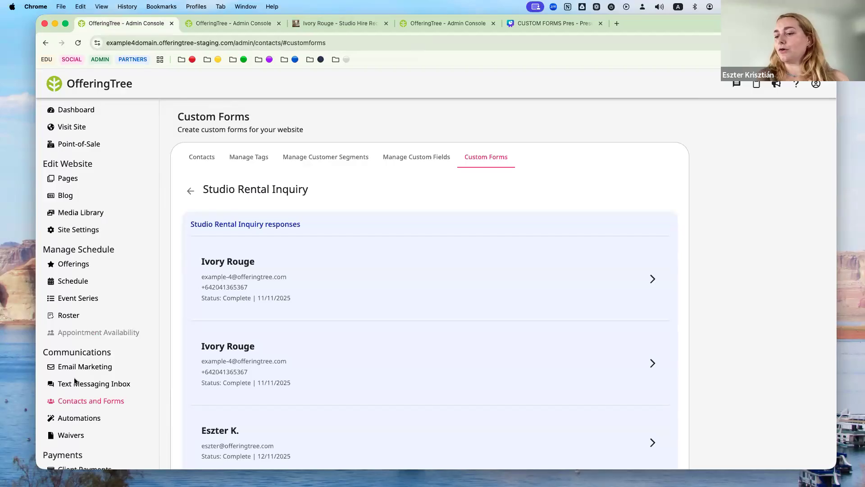
pyautogui.scroll(2, 230, 167)
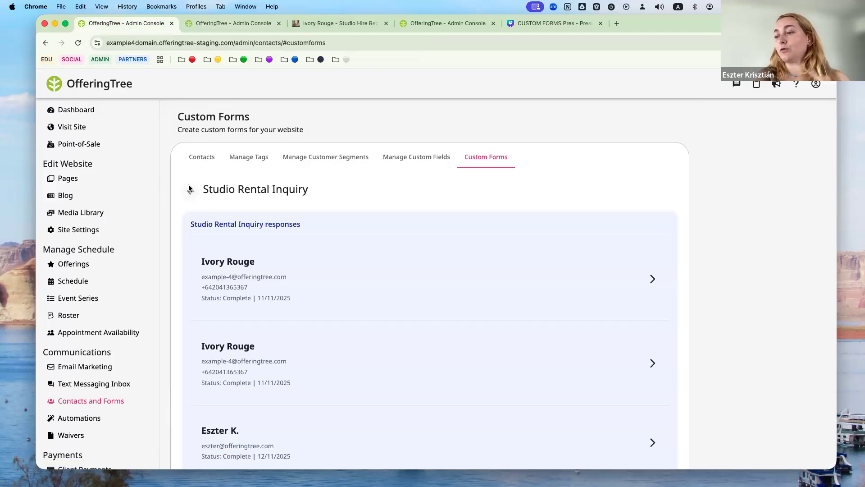
pyautogui.scroll(-4, 626, 259)
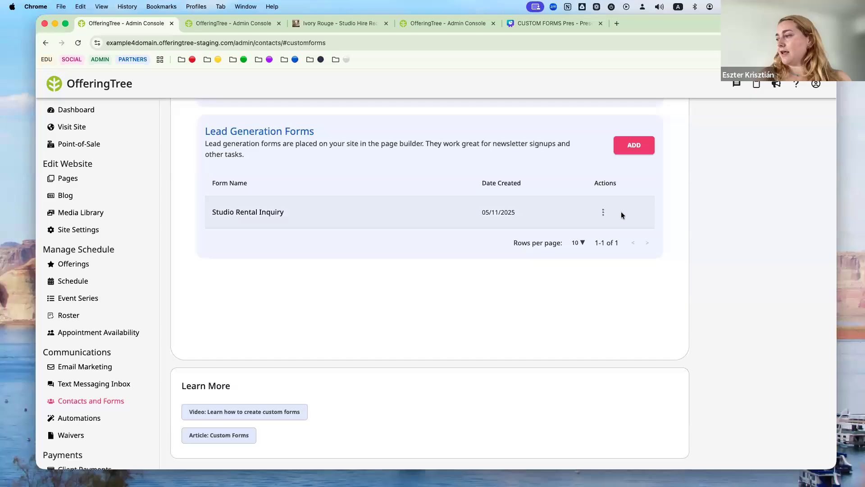
pyautogui.click(604, 212)
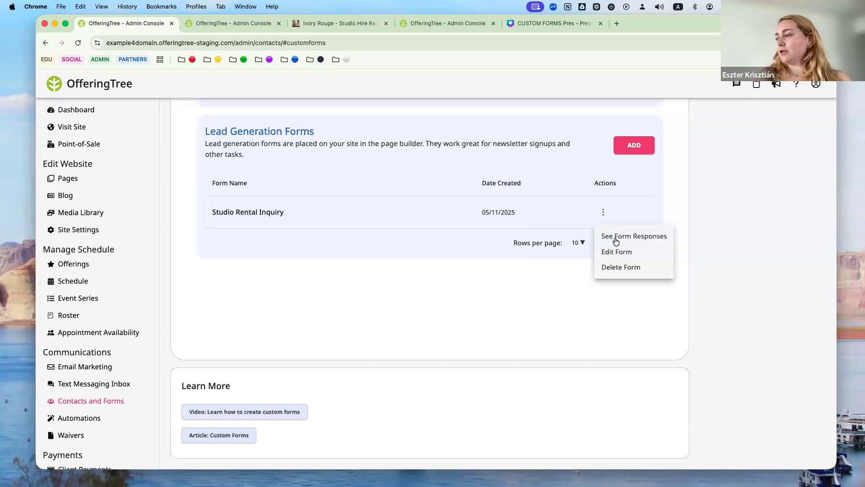
pyautogui.click(615, 239)
pyautogui.scroll(-5, 374, 260)
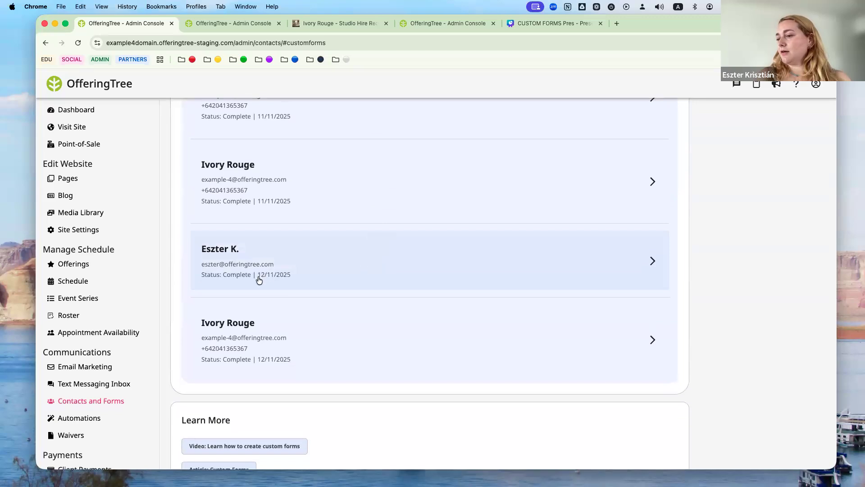
pyautogui.scroll(5, 284, 243)
pyautogui.scroll(-5, 284, 243)
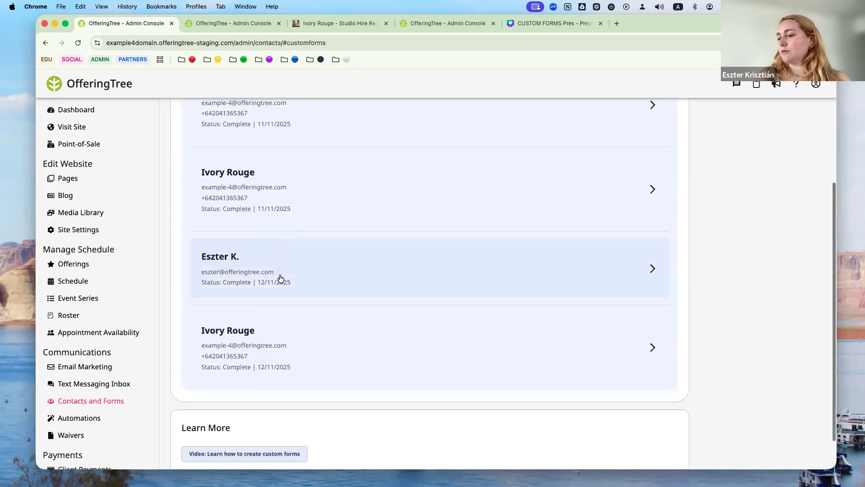
pyautogui.click(280, 351)
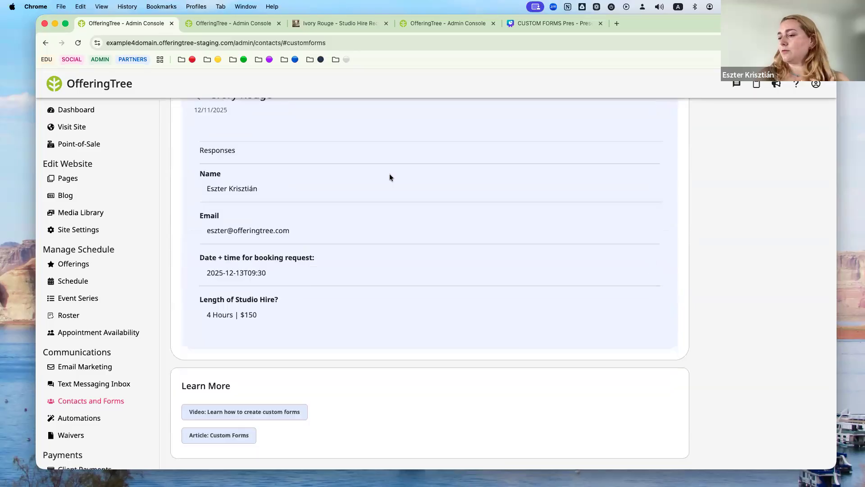
pyautogui.scroll(1, 314, 224)
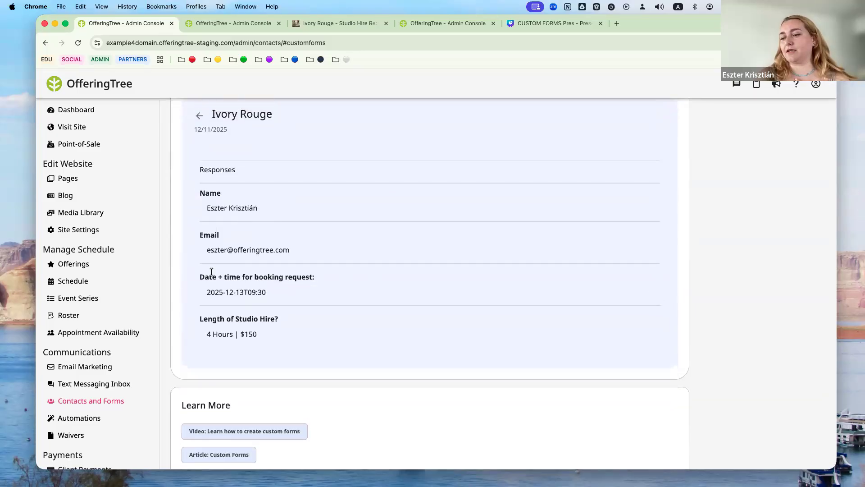
pyautogui.scroll(3, 257, 253)
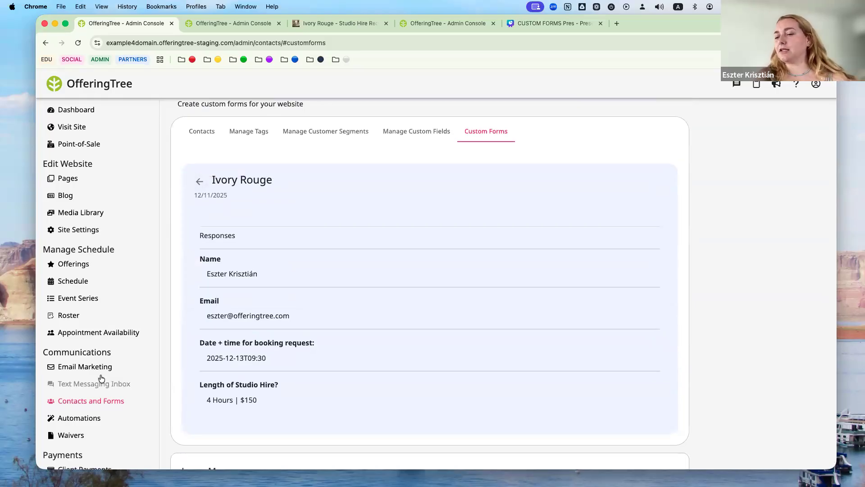
pyautogui.click(76, 419)
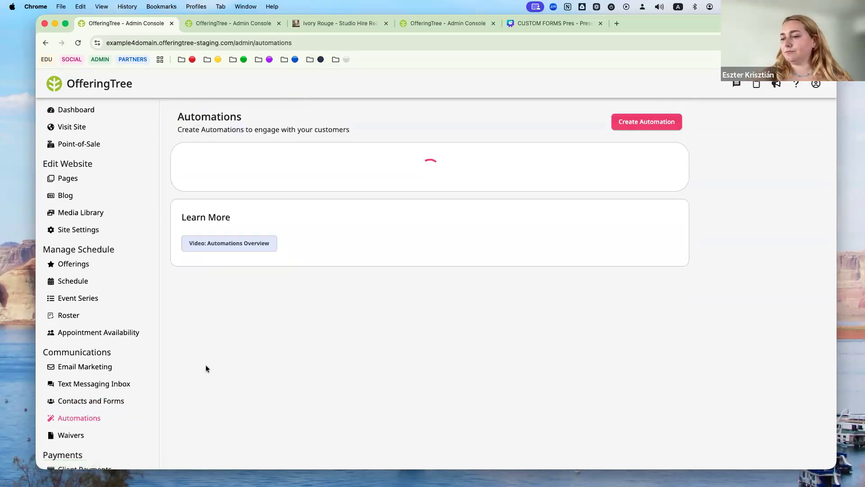
# - Confirm Studio Hire Automation with Form (Internal) shows 1 current and 1 completed contact, then go to the website Pages list
pyautogui.click(357, 213)
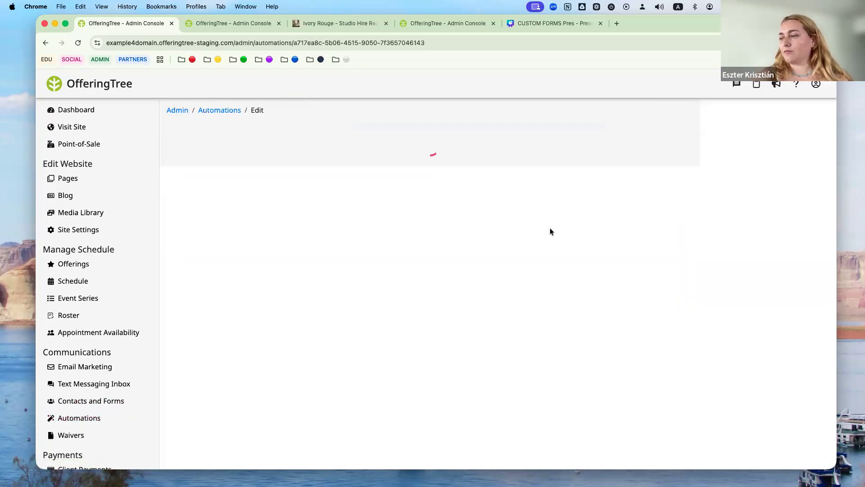
pyautogui.click(596, 185)
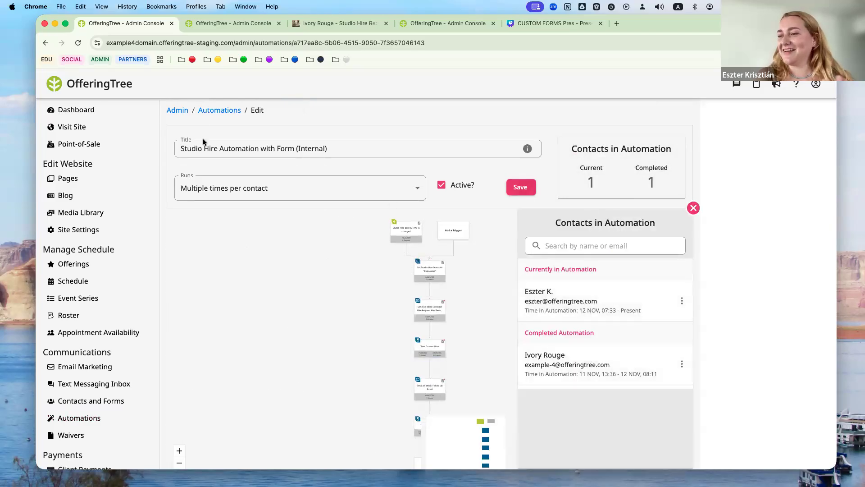
pyautogui.click(214, 113)
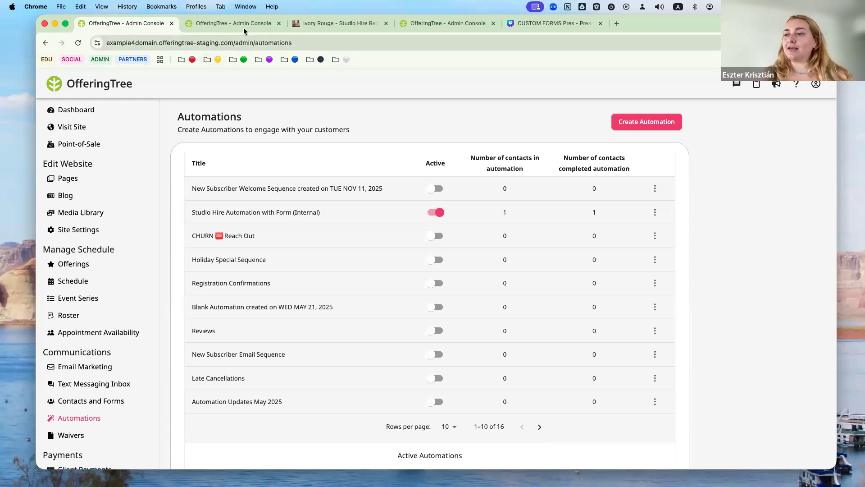
pyautogui.click(230, 23)
pyautogui.click(67, 179)
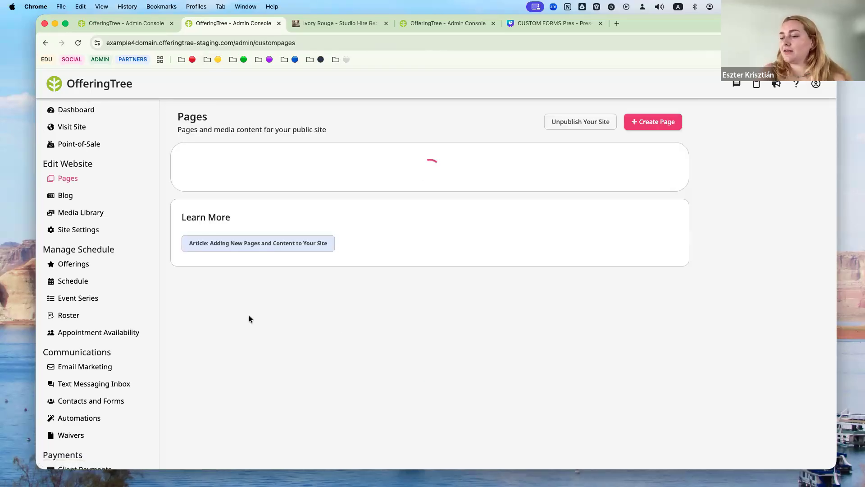
# - Find the Studio Hire Request page (/studiohire) at the bottom of the Pages list and edit it
pyautogui.scroll(-6, 254, 308)
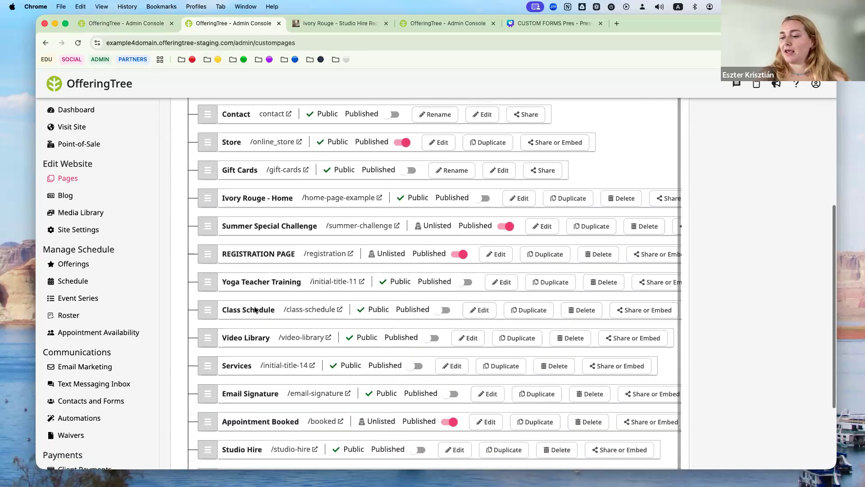
pyautogui.scroll(-3, 254, 309)
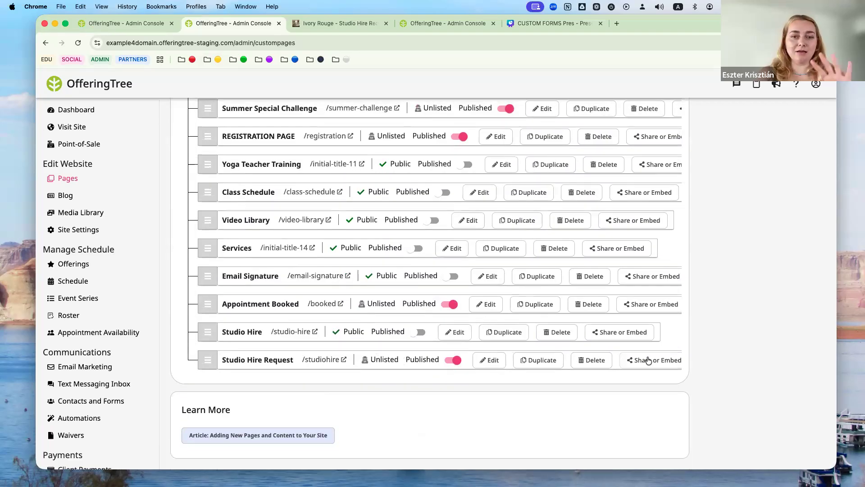
pyautogui.click(487, 359)
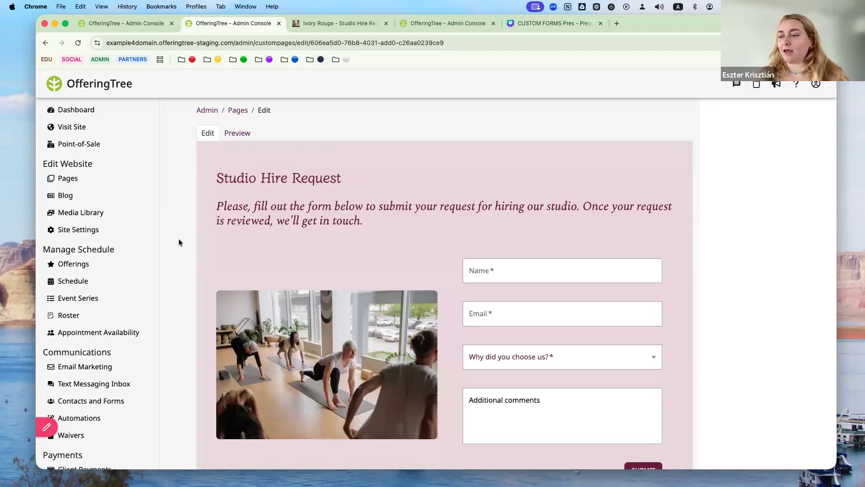
# - Check that the form block uses Studio Rental Inquiry, then bring up Add Section or Block below it
pyautogui.moveTo(478, 225)
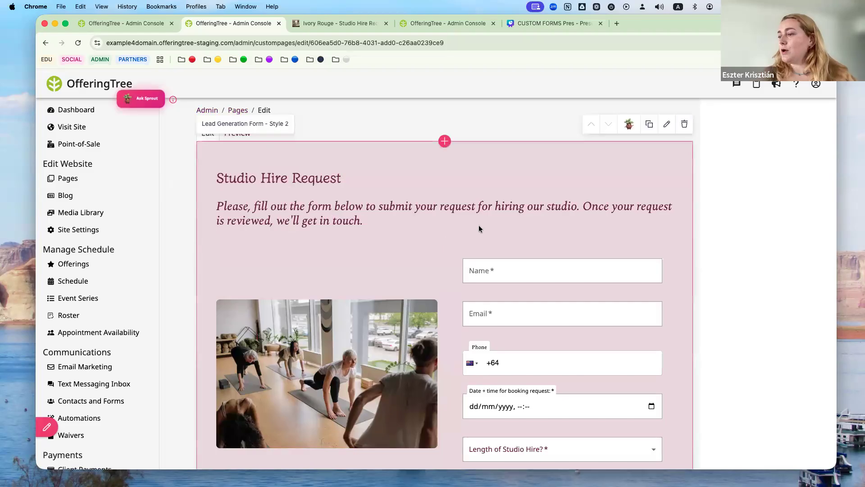
pyautogui.click(667, 125)
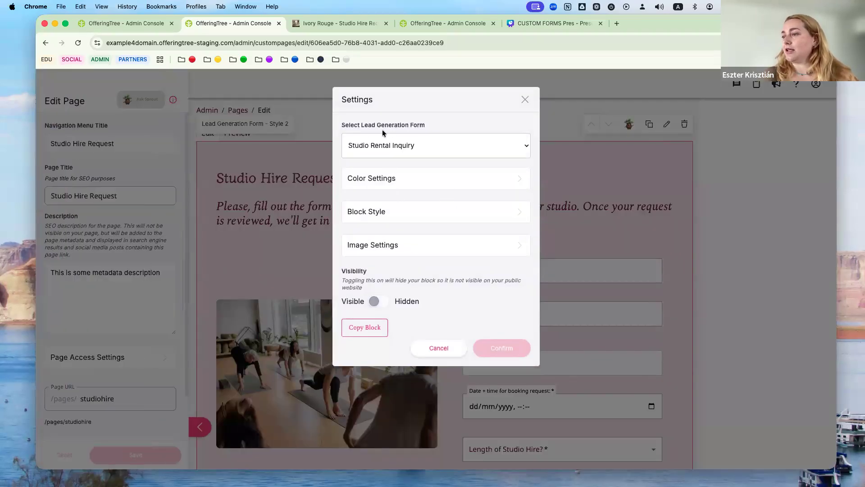
pyautogui.click(438, 349)
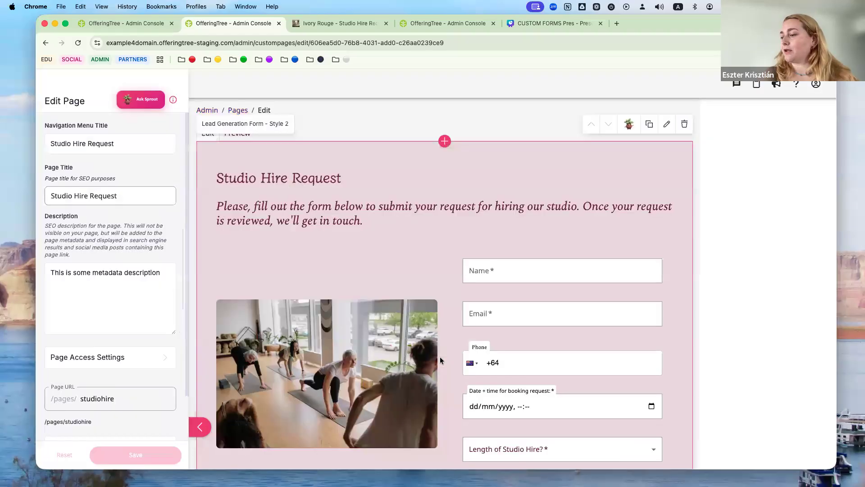
pyautogui.scroll(-3, 442, 361)
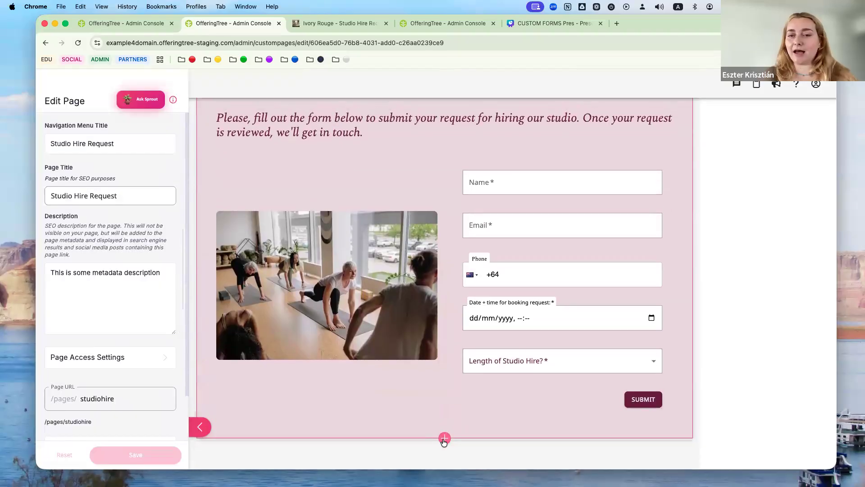
pyautogui.click(444, 438)
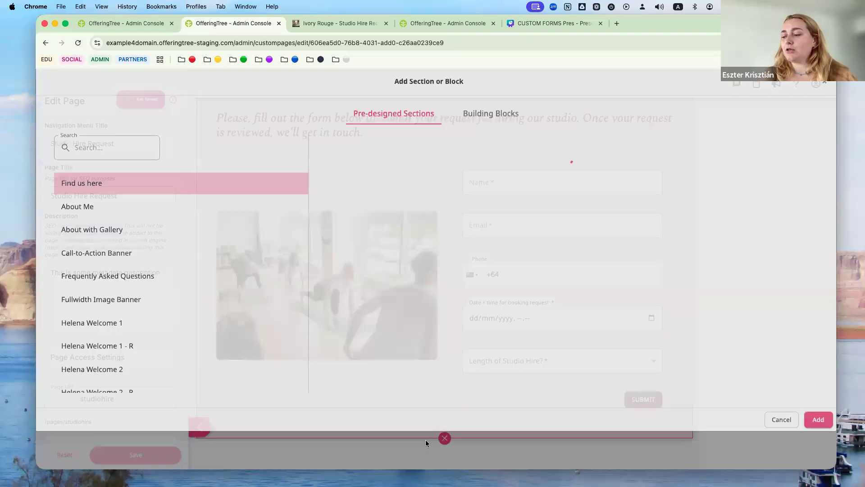
# - Preview Lead Generation Form Styles 1 through 5 in the section picker
pyautogui.scroll(-5, 217, 265)
pyautogui.scroll(-10, 217, 264)
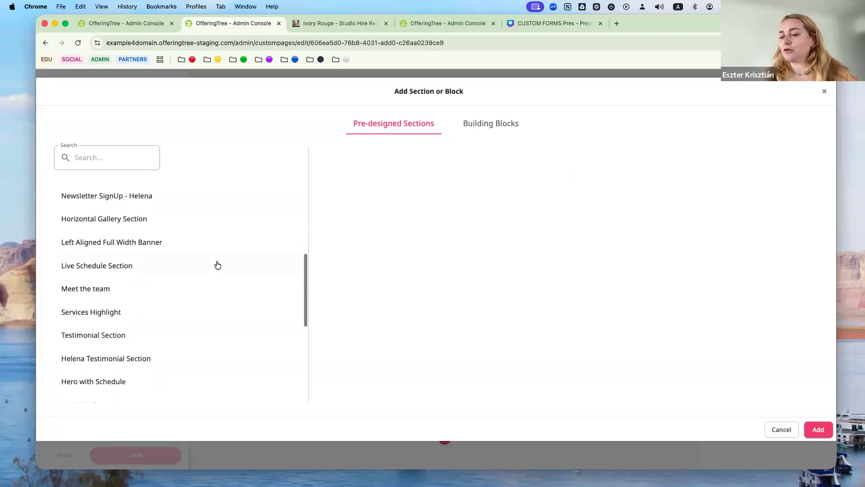
pyautogui.click(211, 269)
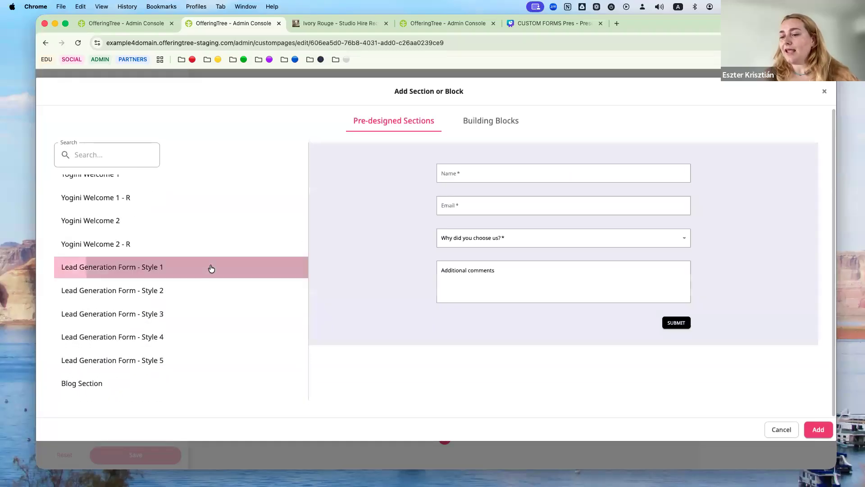
pyautogui.click(199, 291)
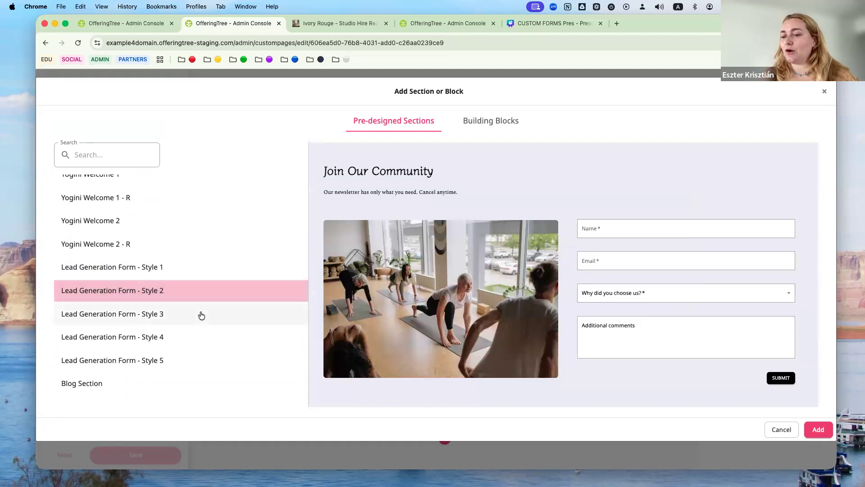
pyautogui.click(201, 315)
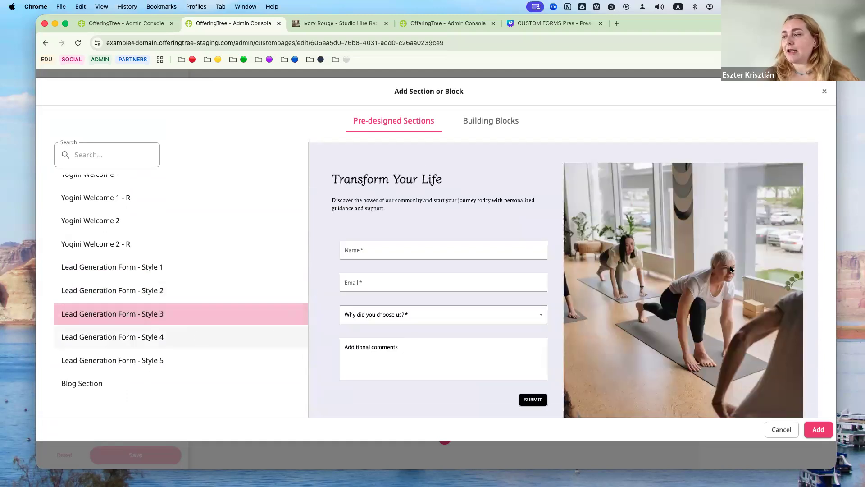
pyautogui.click(178, 338)
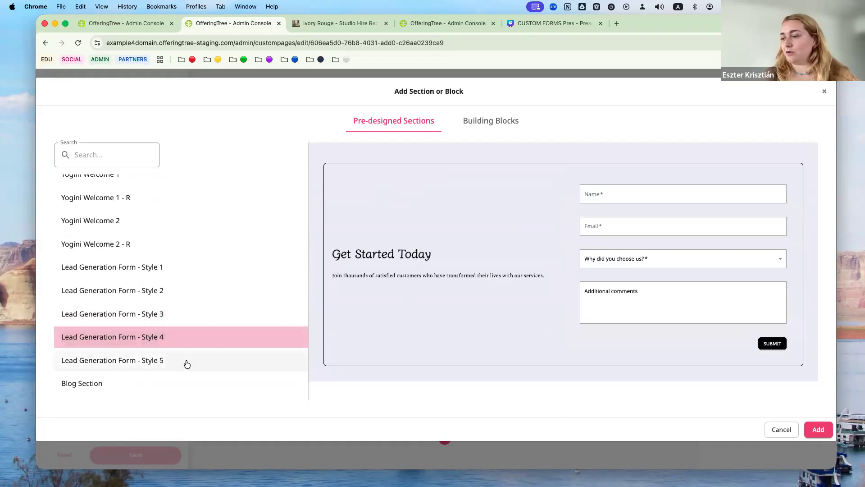
pyautogui.click(186, 364)
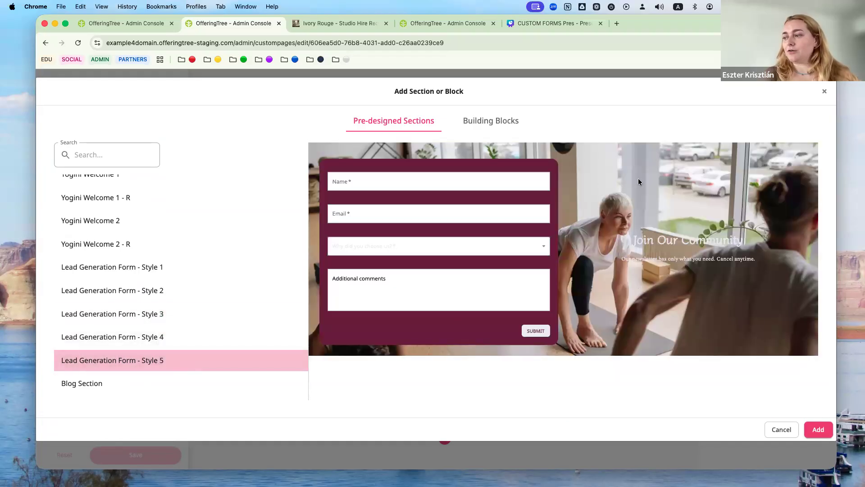
# - Re-preview Styles 4, 3, 2 and 1, then cancel without adding a section
pyautogui.click(173, 337)
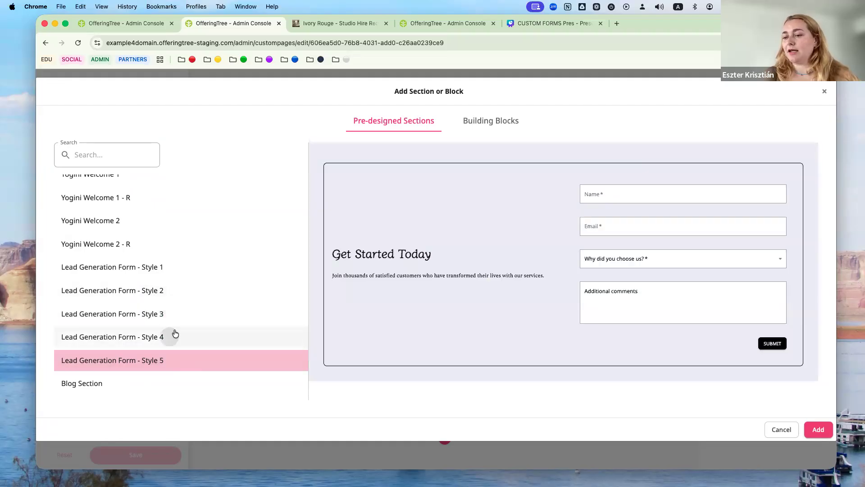
pyautogui.click(191, 316)
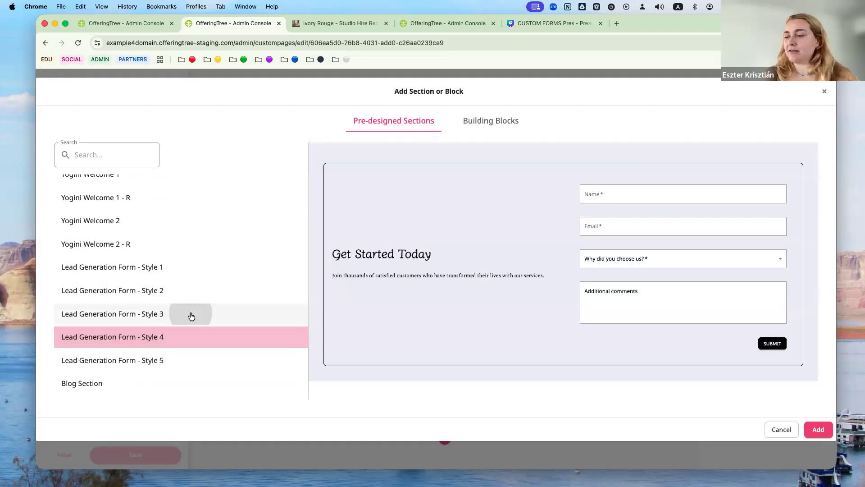
pyautogui.click(158, 292)
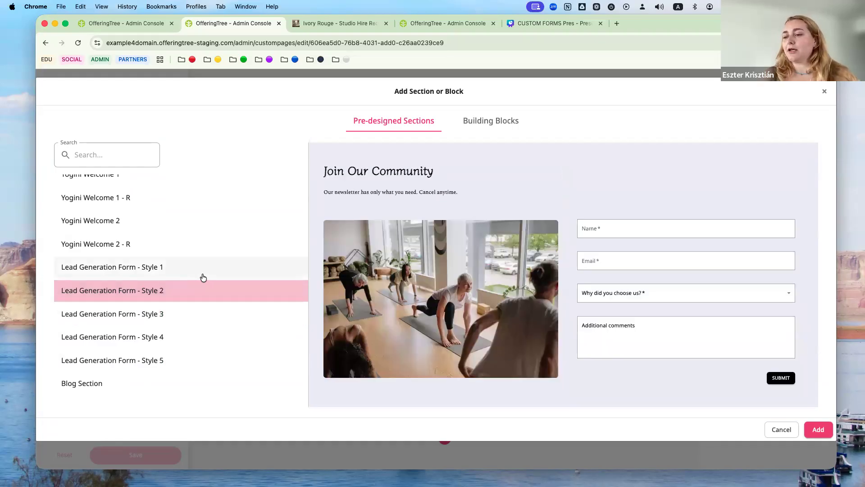
pyautogui.click(201, 276)
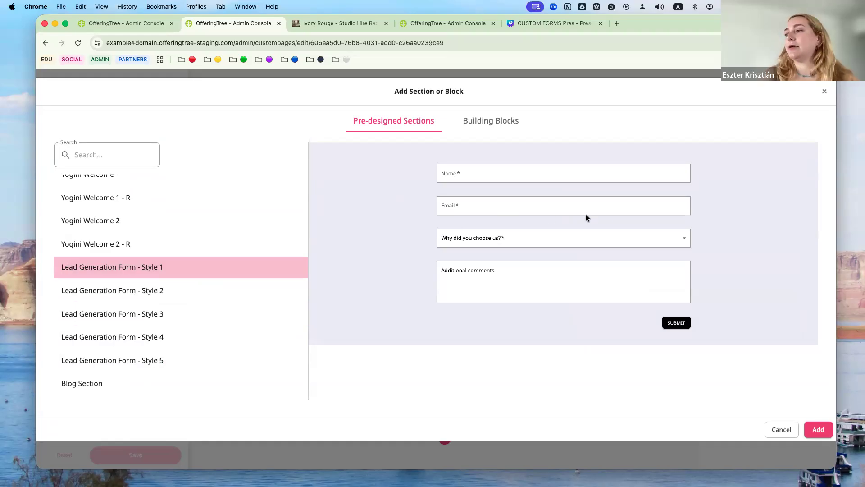
pyautogui.click(783, 427)
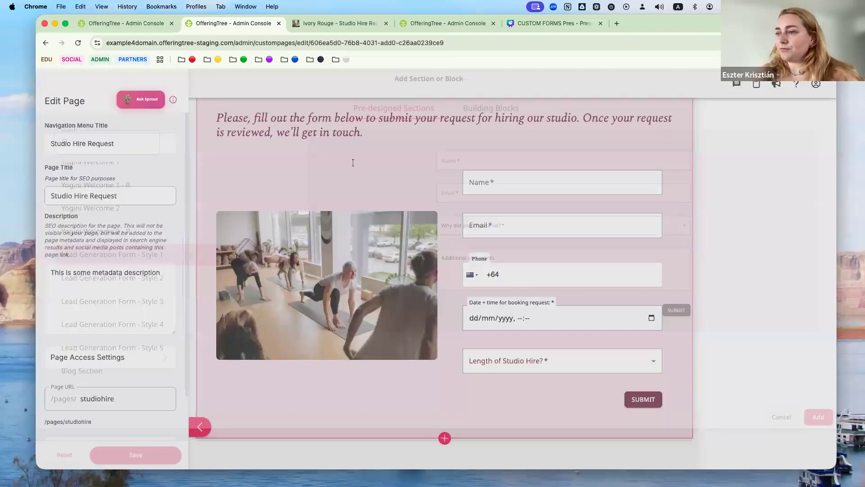
# - Check the Automations list in the first tab, then return to the Studio Hire Request page settings
pyautogui.click(122, 23)
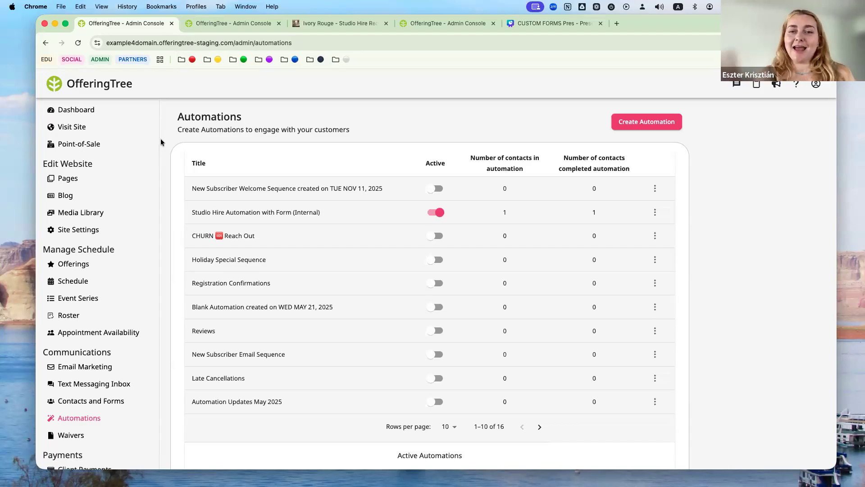
pyautogui.click(243, 25)
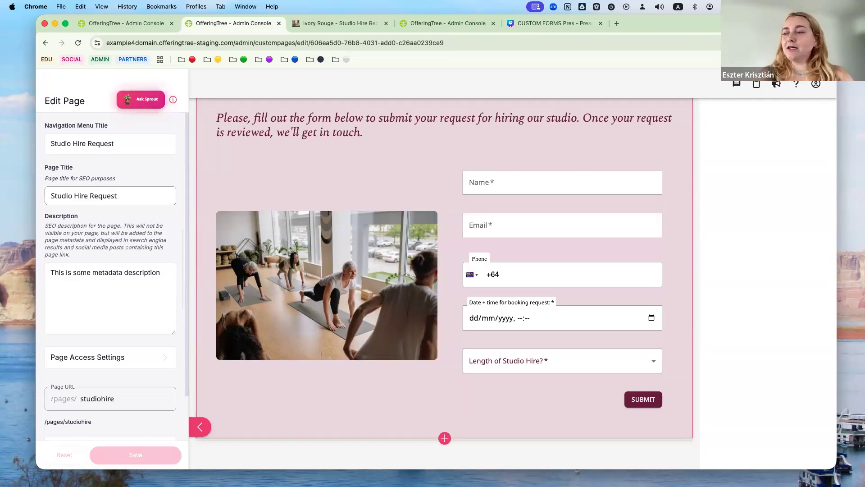
# - Return to the Automations list showing Studio Hire Automation with Form (Internal) at 1 in, 1 completed
pyautogui.click(129, 25)
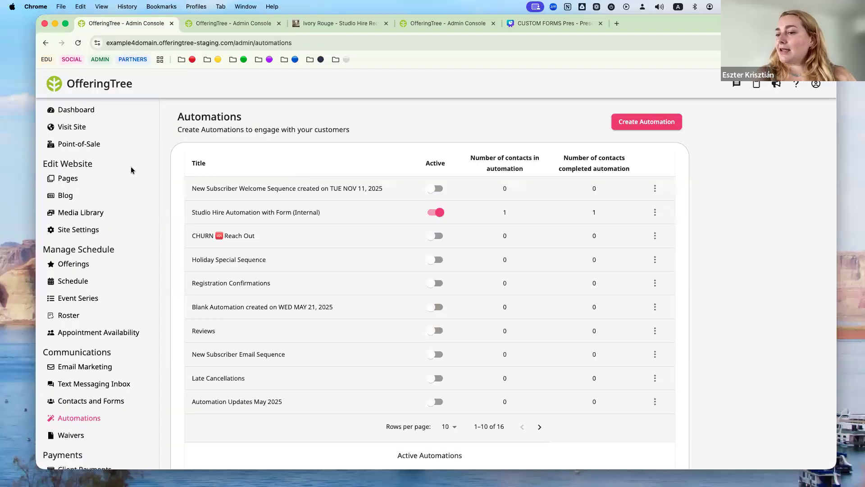
# - Open the 13 Nov 11:00 Level 1 Pilates Class roster from the Schedule
pyautogui.click(73, 281)
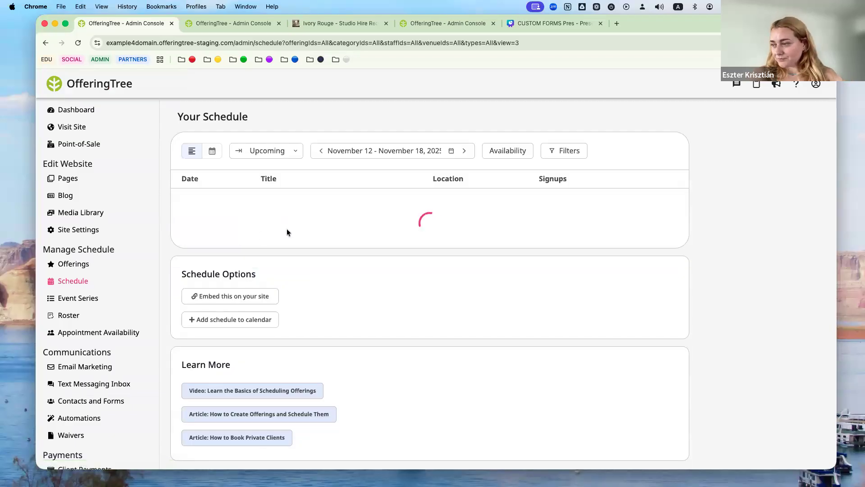
pyautogui.scroll(-2, 306, 291)
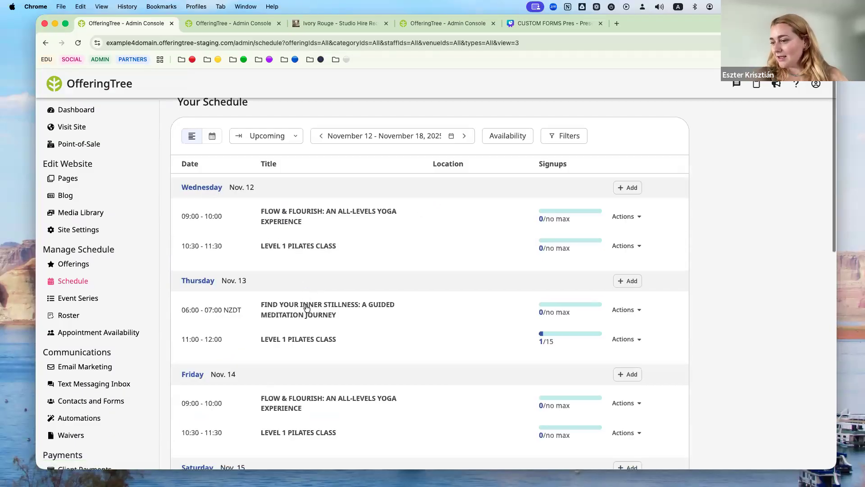
pyautogui.click(301, 336)
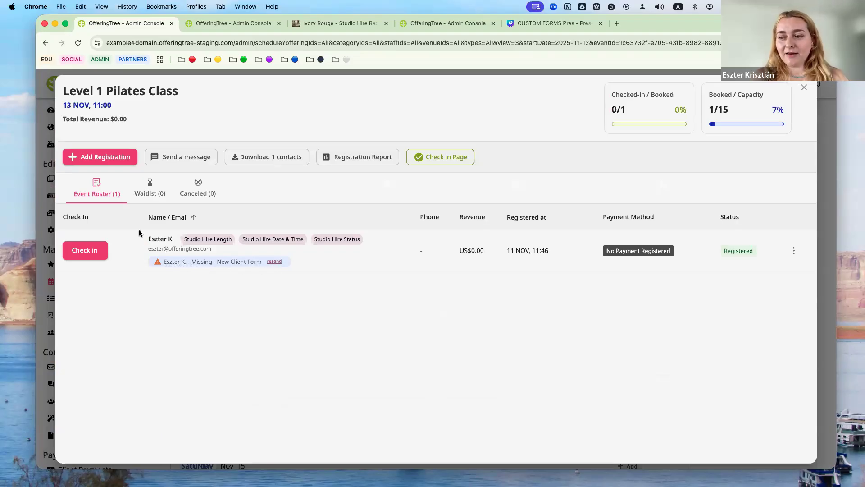
# - Resend the missing New Client Form to the Pilates Class registrant, then close the roster
pyautogui.click(279, 266)
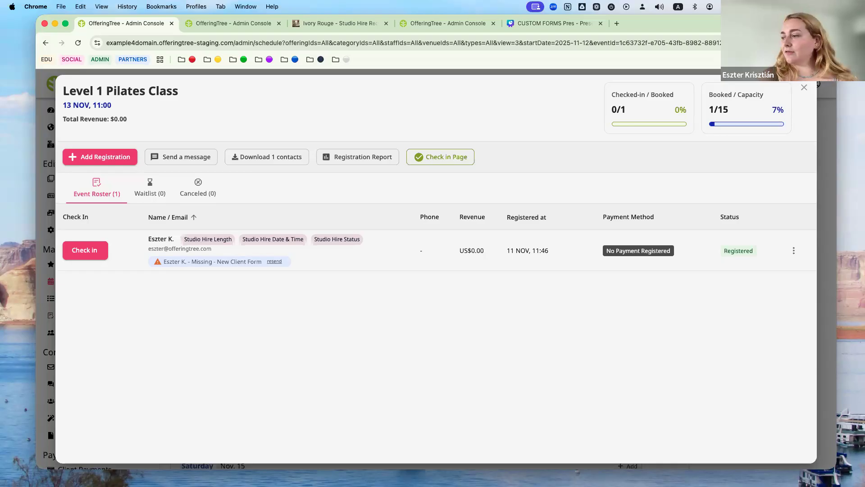
pyautogui.click(222, 25)
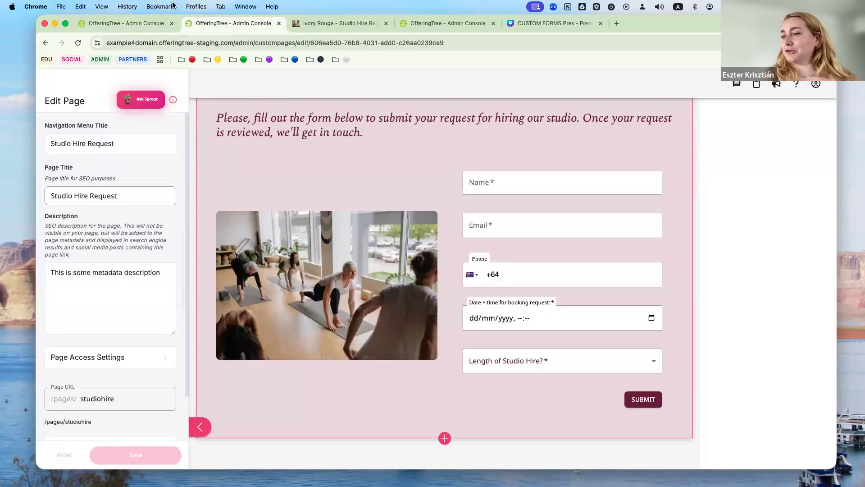
pyautogui.click(144, 28)
pyautogui.click(804, 89)
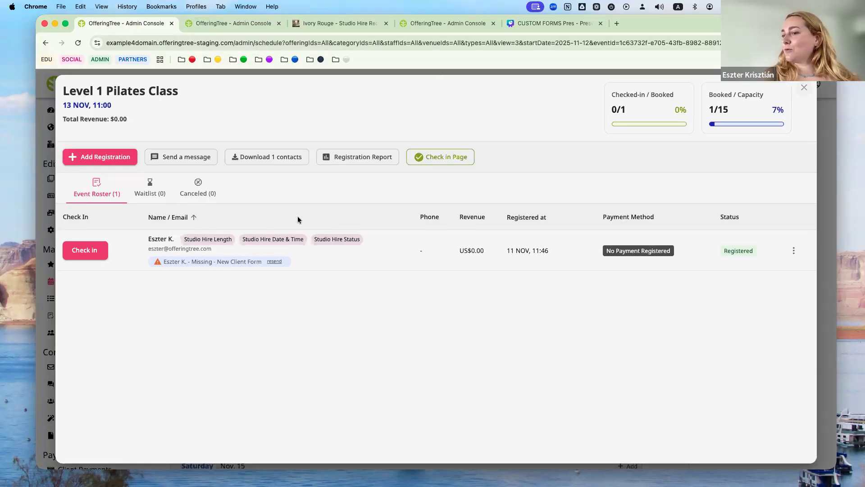
# - Open Contacts and Forms' Custom Forms tab and review New Client Form and Studio Rental Inquiry
pyautogui.scroll(-10, 130, 313)
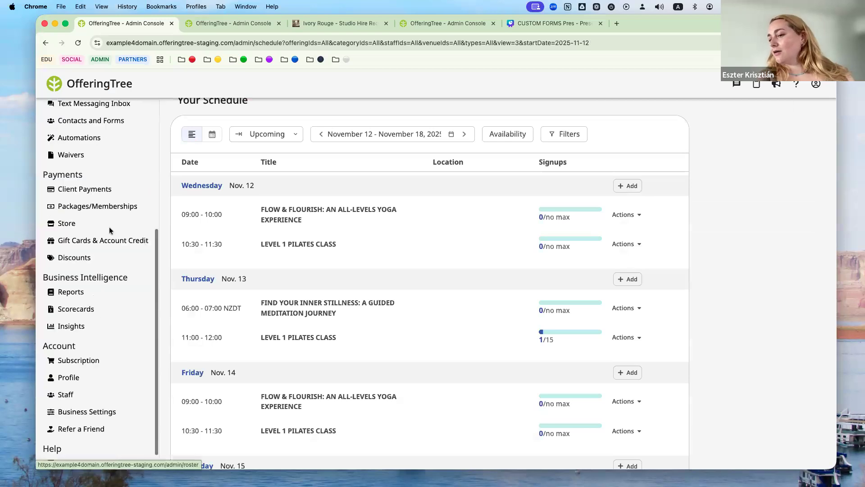
pyautogui.click(84, 320)
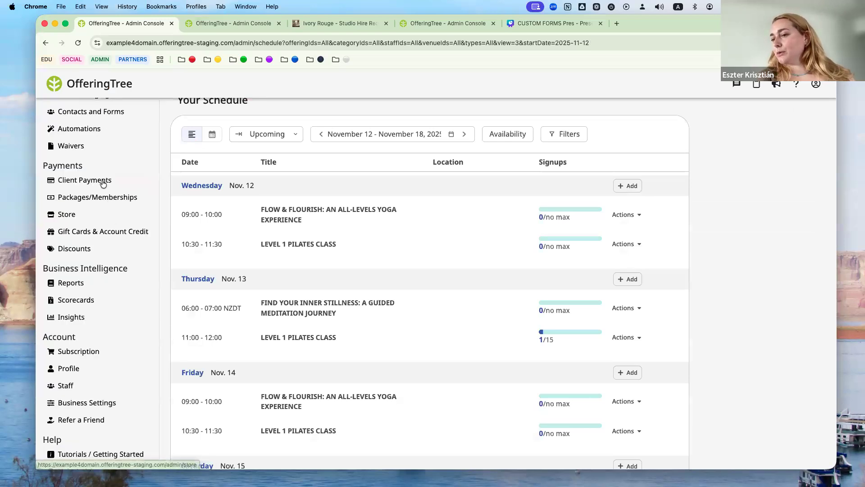
pyautogui.scroll(3, 59, 226)
pyautogui.click(53, 201)
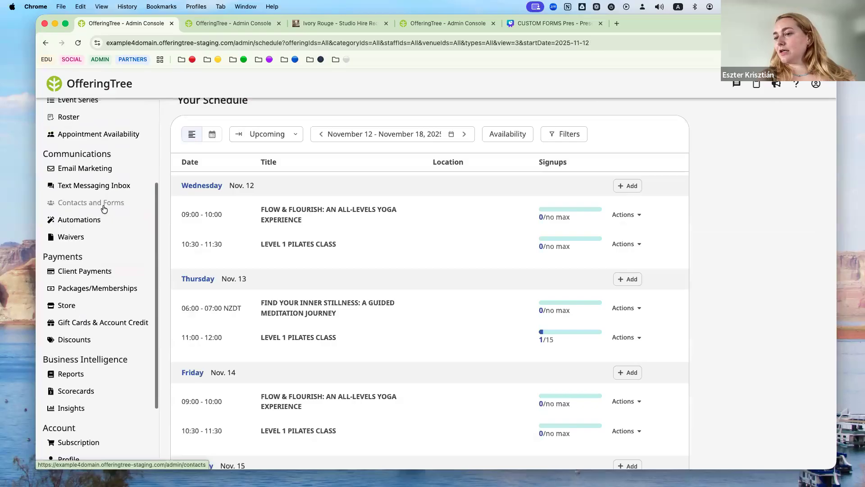
pyautogui.click(486, 158)
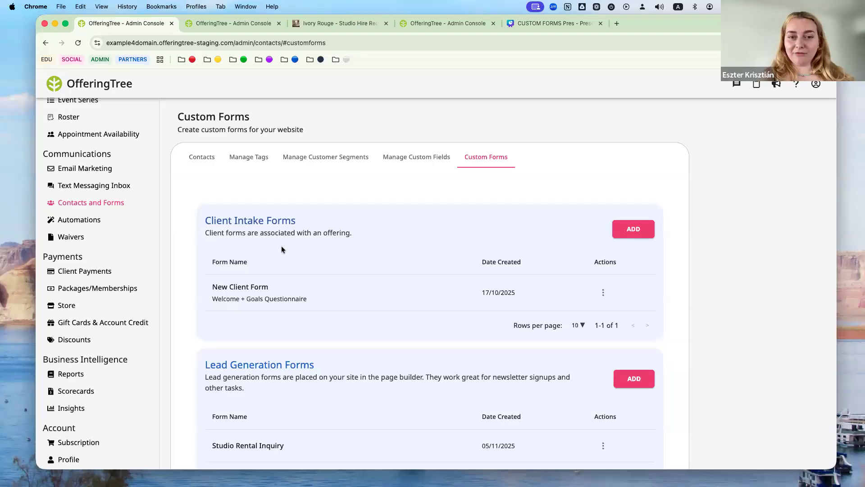
pyautogui.scroll(-5, 281, 249)
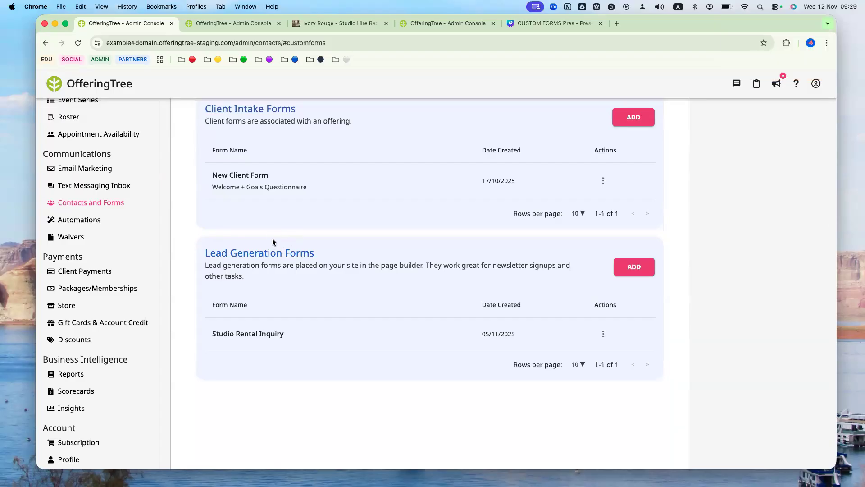
pyautogui.scroll(2, 272, 242)
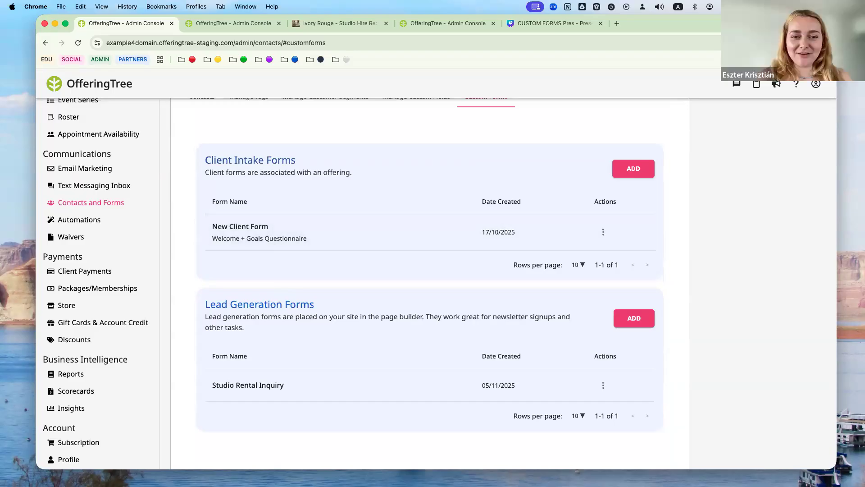